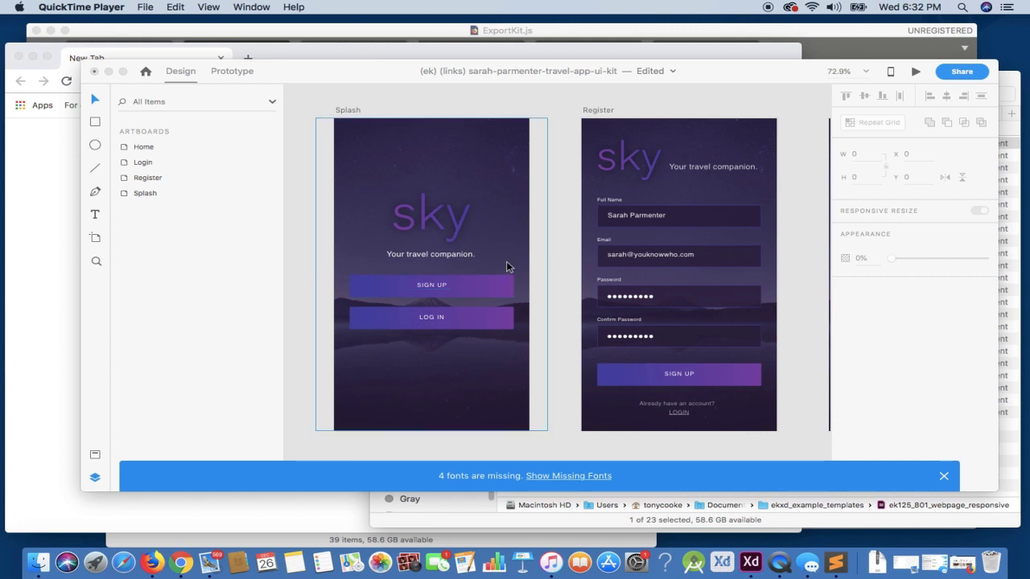
Step: With the SIGN UP group selected, export the Splash screen as HTML5 into ekxd_example_templates
{"action": "left_click", "coordinate": [555, 258]}
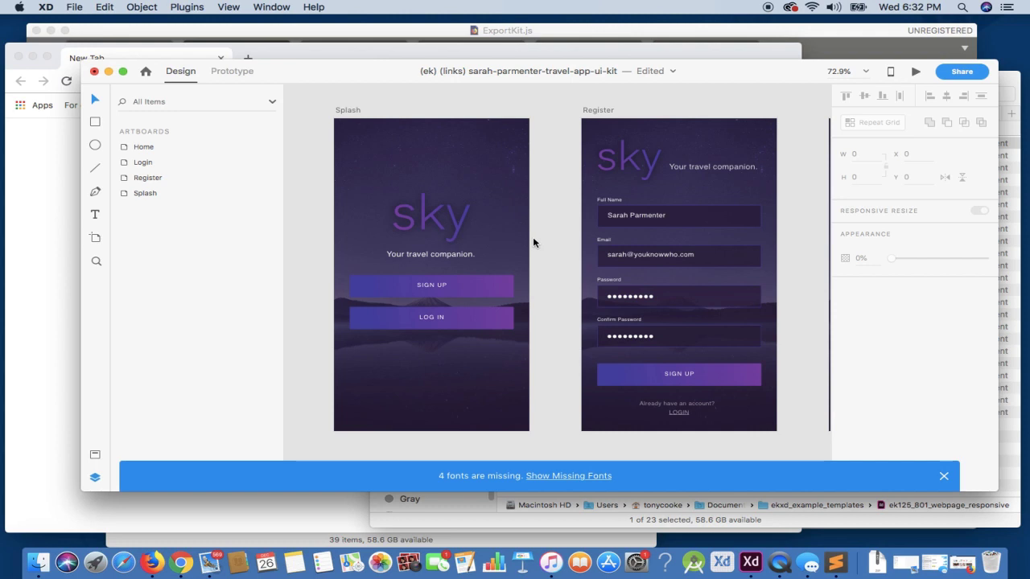
{"action": "left_click", "coordinate": [476, 292]}
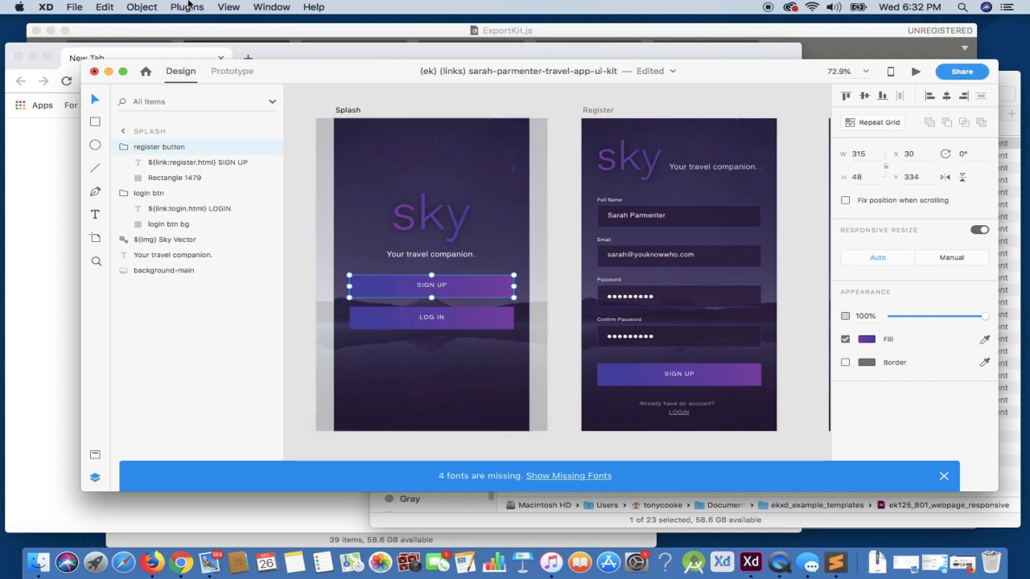
{"action": "left_click", "coordinate": [187, 6]}
{"action": "mouse_move", "coordinate": [231, 22]}
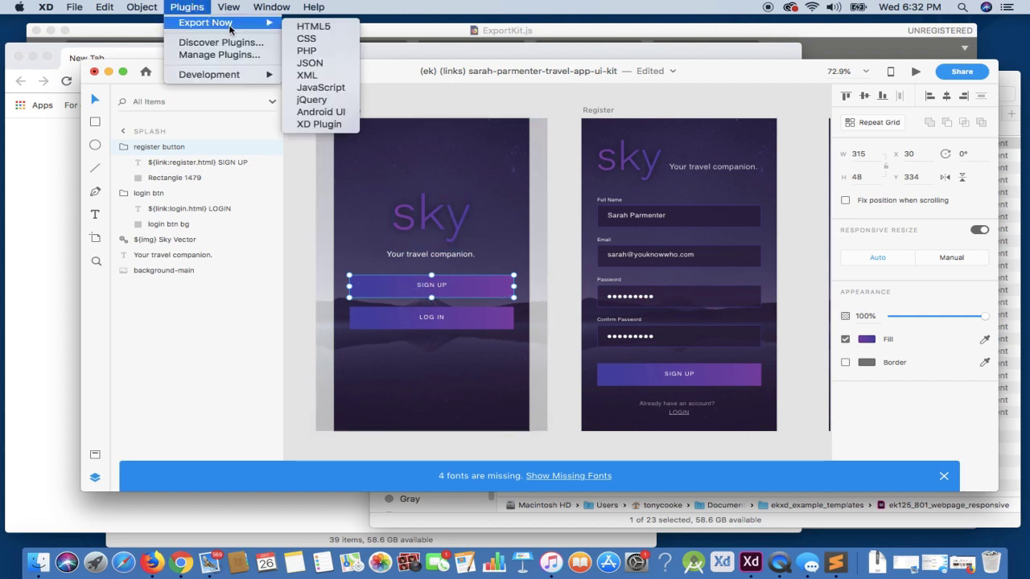
{"action": "left_click", "coordinate": [320, 29]}
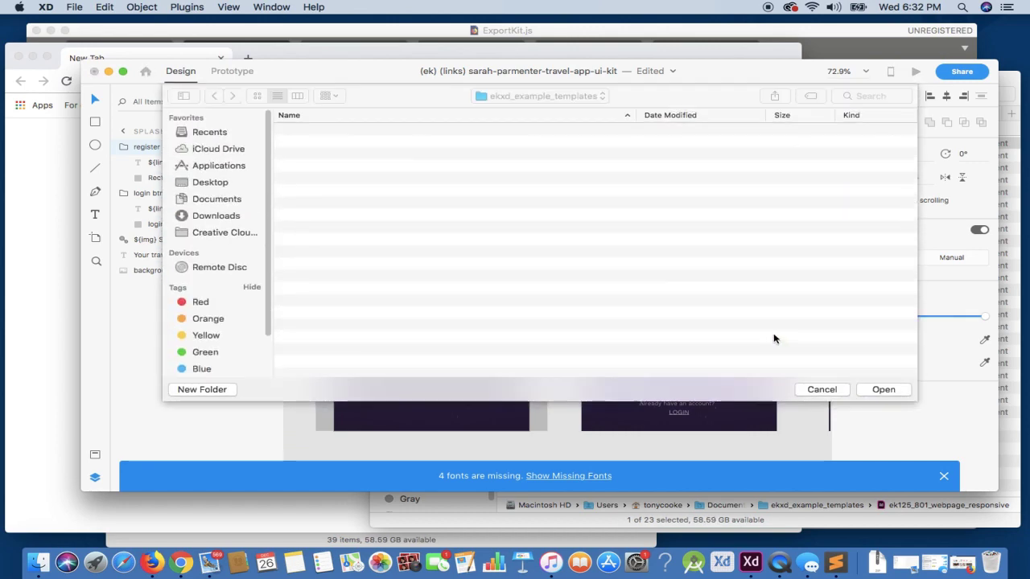
{"action": "left_click", "coordinate": [883, 390]}
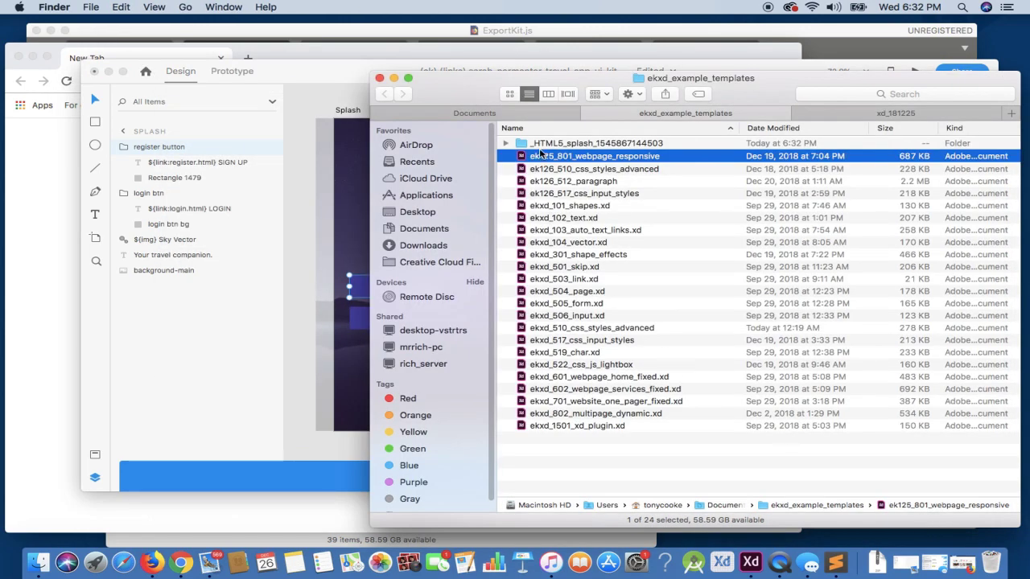
{"action": "left_click", "coordinate": [505, 144]}
{"action": "left_click_drag", "start_coordinate": [563, 179], "coordinate": [50, 273]}
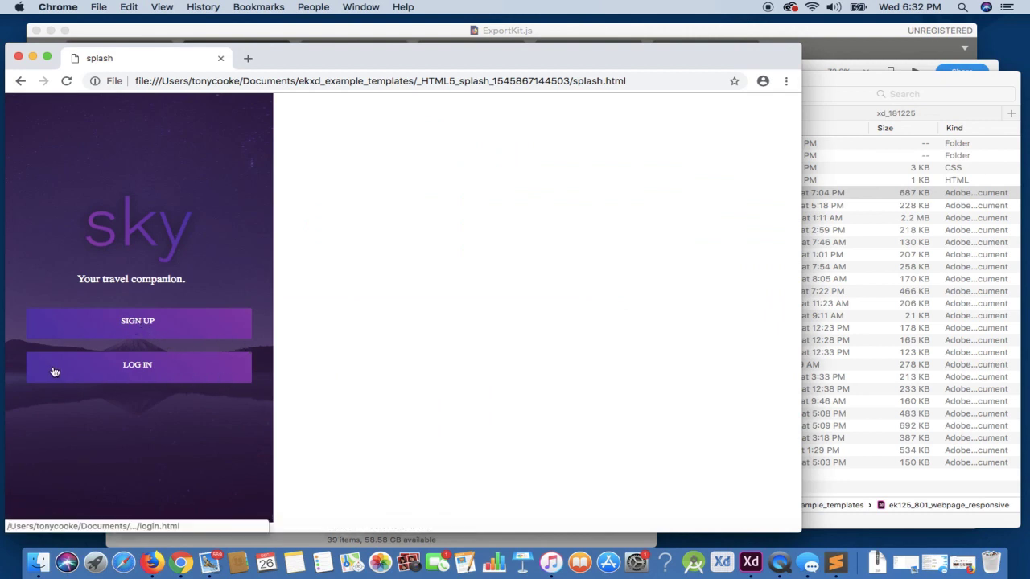
Step: Inspect the sky splash page in Chrome, selecting all page content and then clearing the selection
{"action": "left_click_drag", "start_coordinate": [29, 360], "coordinate": [53, 360]}
{"action": "key", "text": "super+a"}
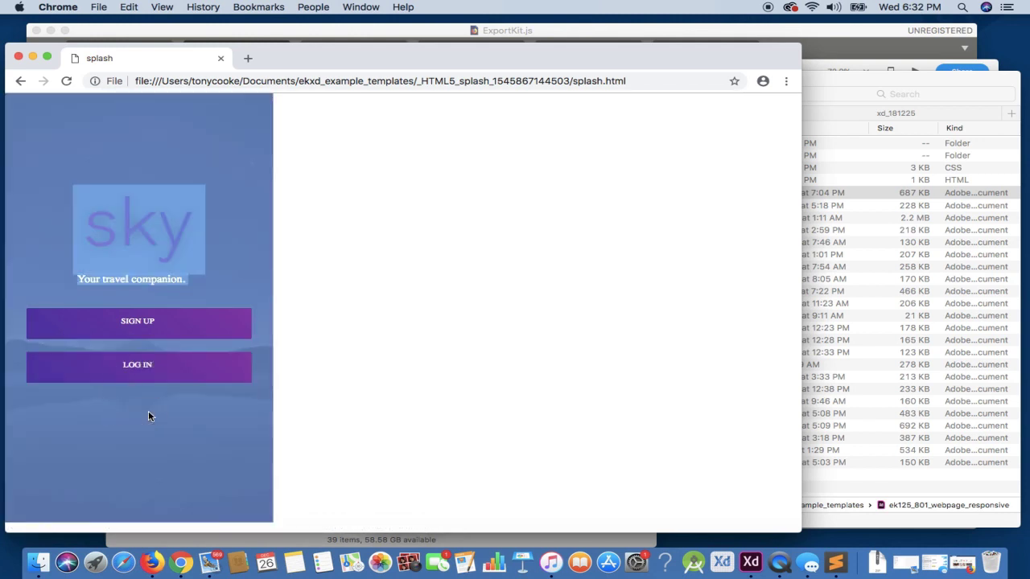
{"action": "left_click", "coordinate": [572, 420]}
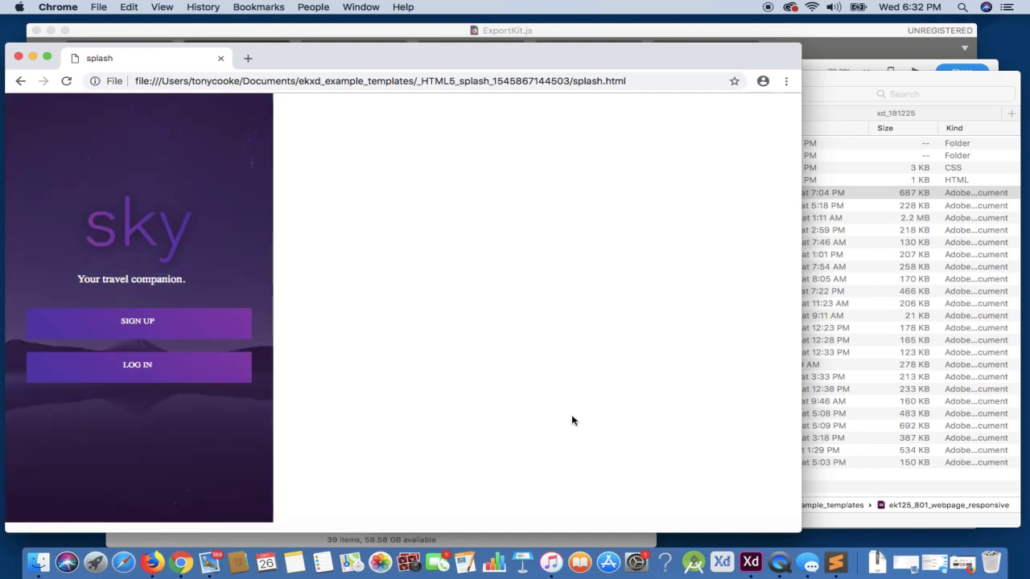
Step: Rename the SIGN UP background layer to '${css|style:btn} Rectangle 1479'
{"action": "left_click", "coordinate": [750, 562]}
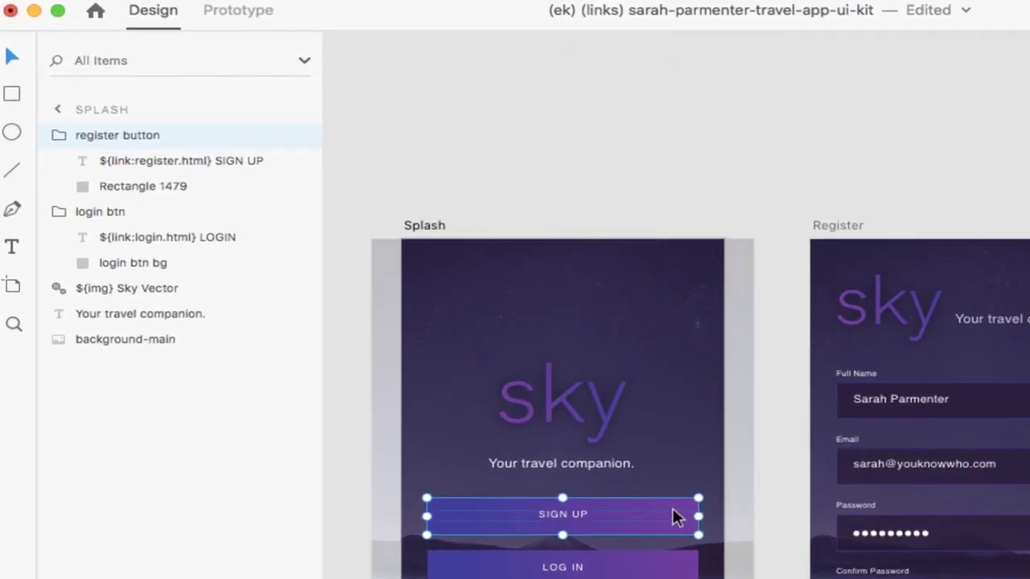
{"action": "left_click", "coordinate": [684, 527]}
{"action": "double_click", "coordinate": [683, 527]}
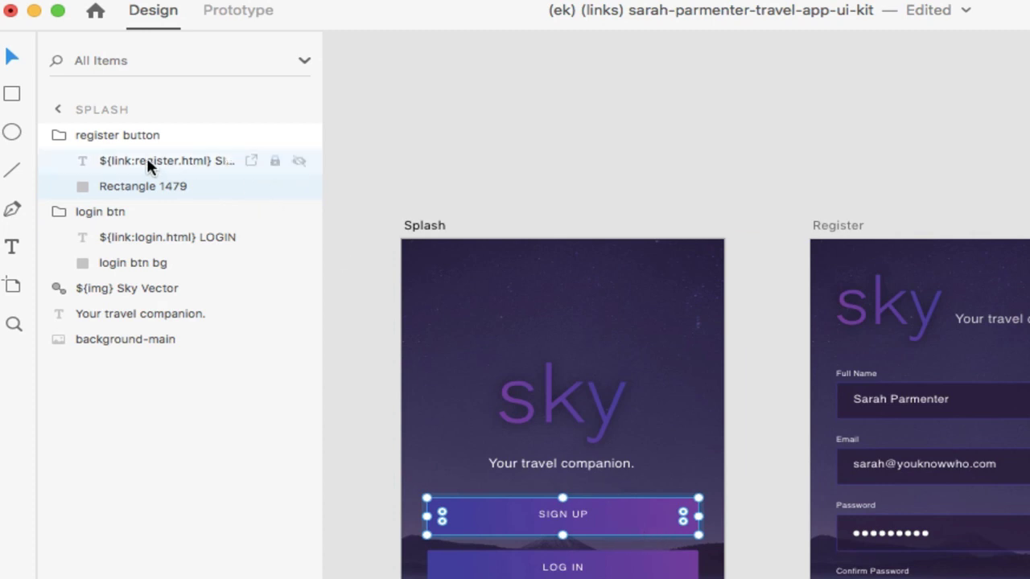
{"action": "left_click", "coordinate": [103, 187]}
{"action": "double_click", "coordinate": [103, 188]}
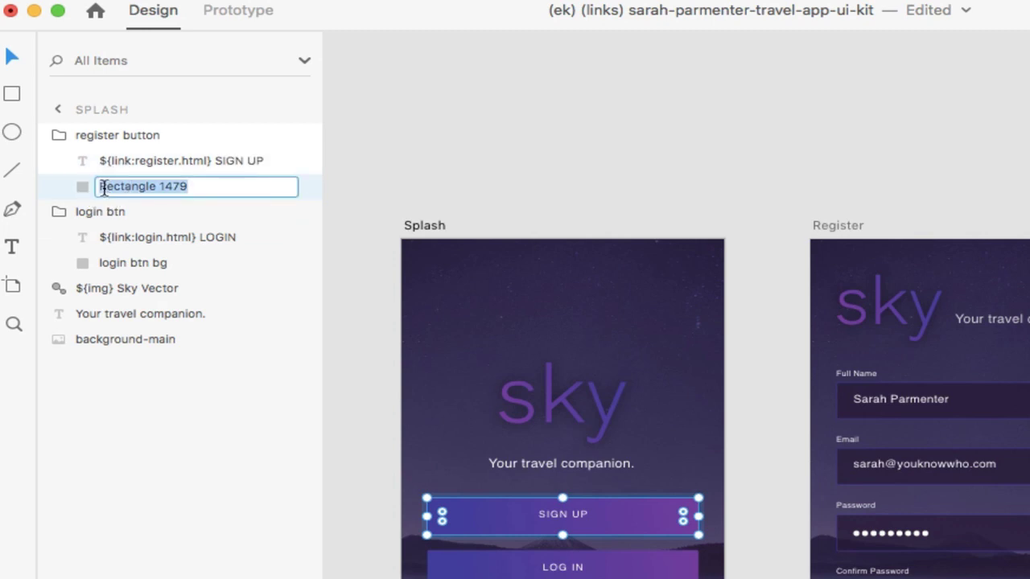
{"action": "left_click", "coordinate": [103, 189]}
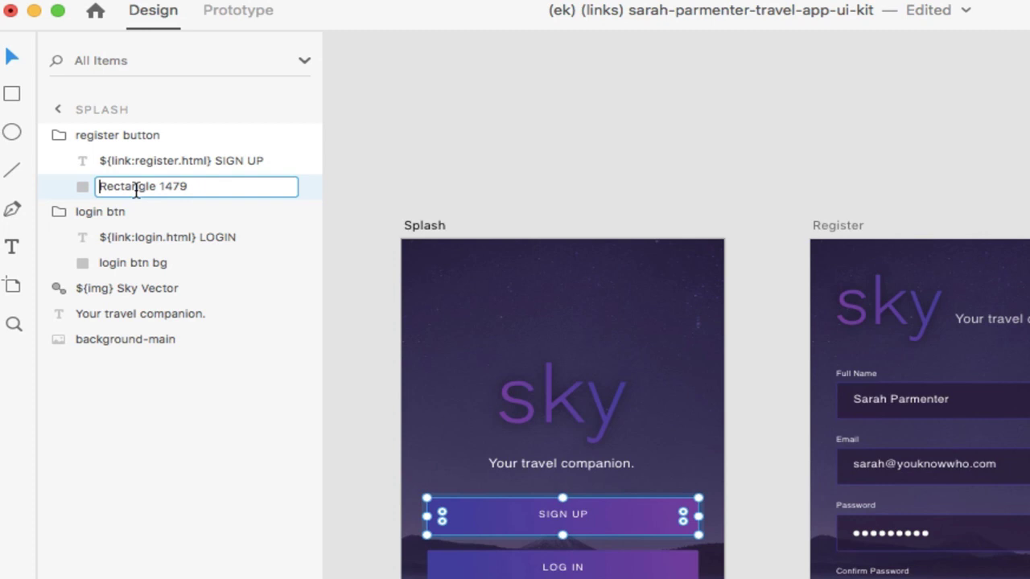
{"action": "type", "text": "${css"}
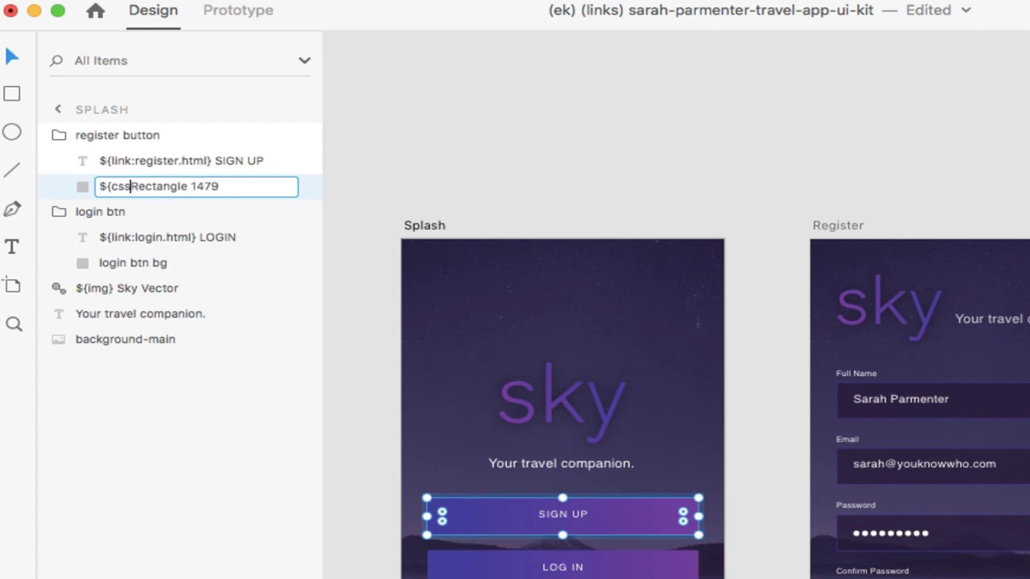
{"action": "type", "text": "|style:"}
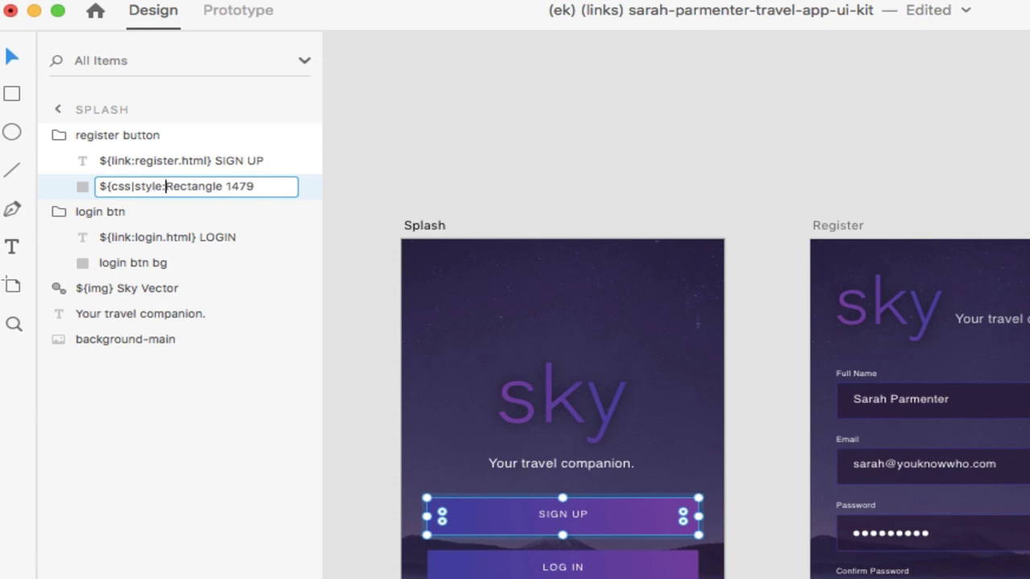
{"action": "type", "text": "btn "}
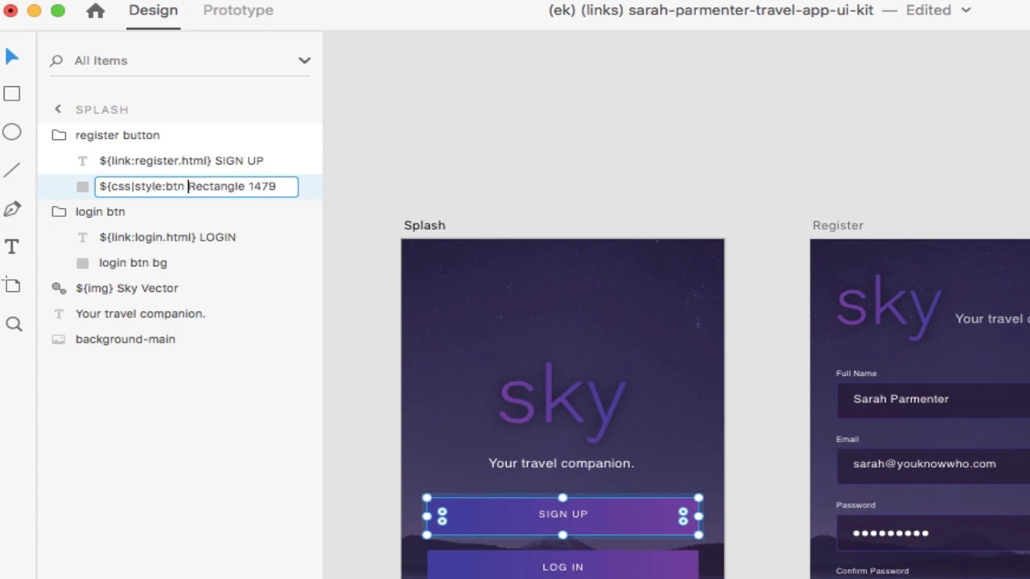
{"action": "type", "text": "}"}
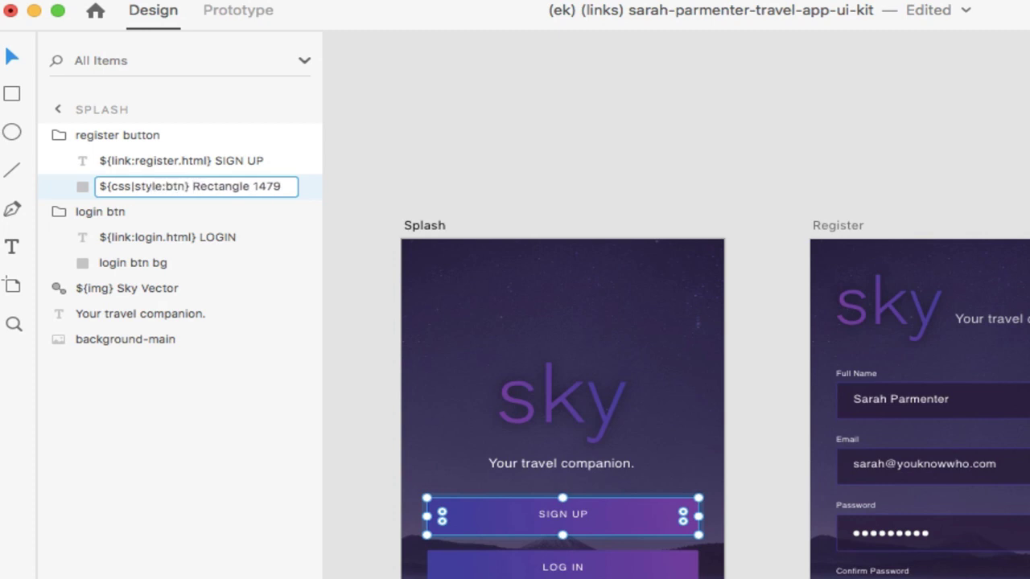
{"action": "left_click", "coordinate": [363, 150]}
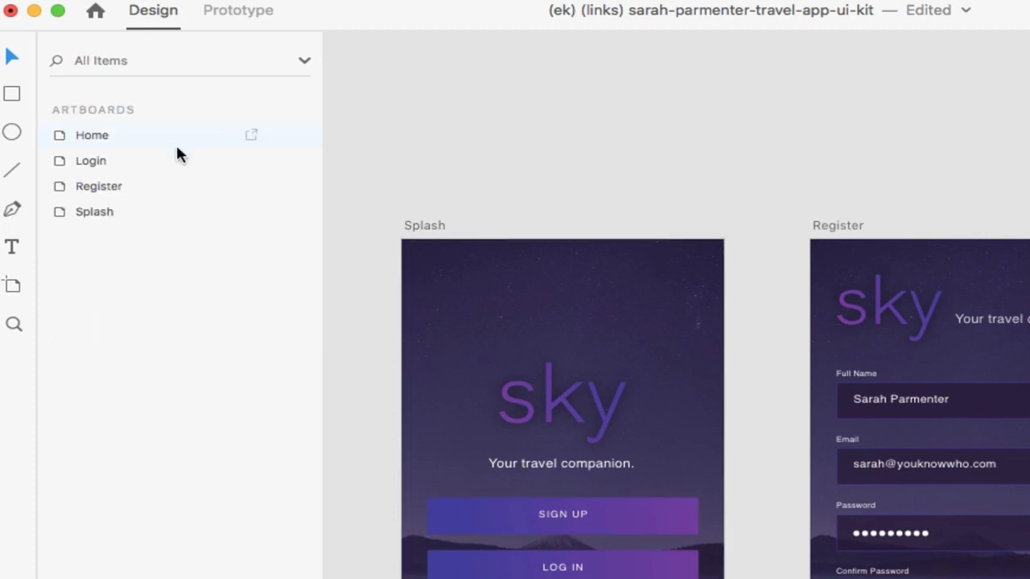
Step: Paste a copy of the SIGN UP button rectangle (Rectangle 1550) onto the Splash artboard
{"action": "left_click", "coordinate": [671, 531]}
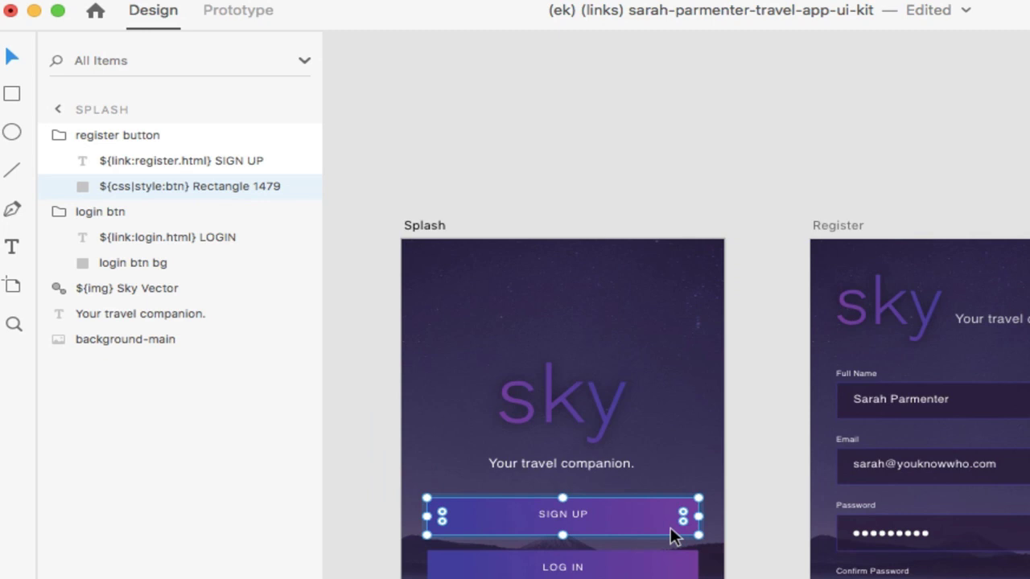
{"action": "scroll", "coordinate": [670, 529], "scroll_direction": "up", "scroll_amount": 3}
{"action": "scroll", "coordinate": [670, 527], "scroll_direction": "up", "scroll_amount": 1}
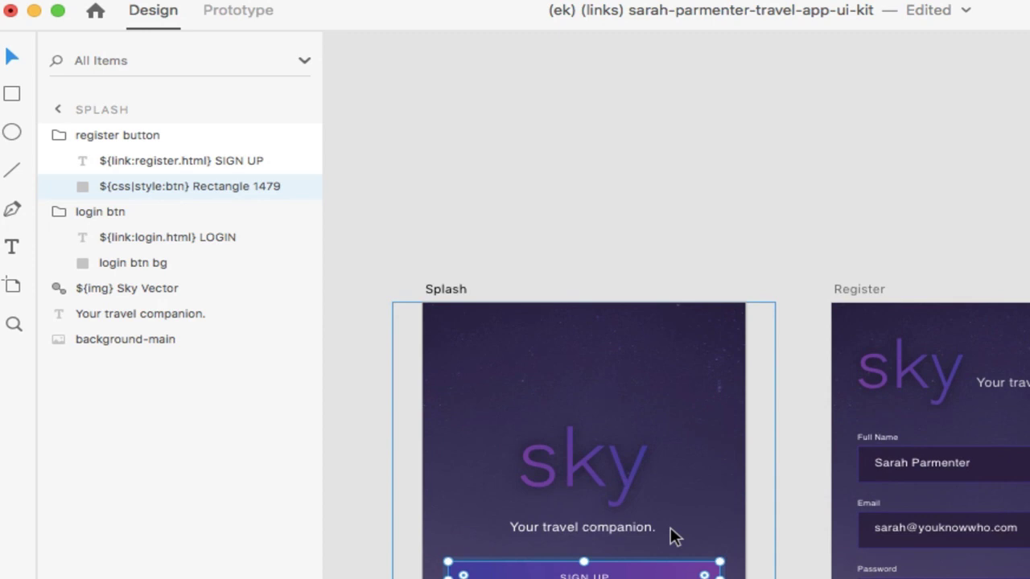
{"action": "left_click", "coordinate": [542, 232]}
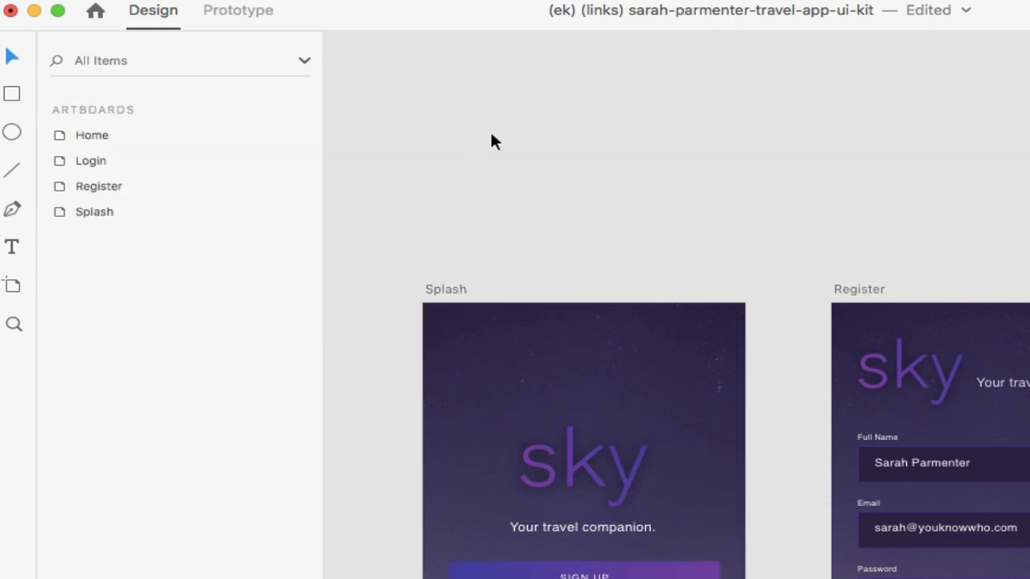
{"action": "key", "text": "Tab"}
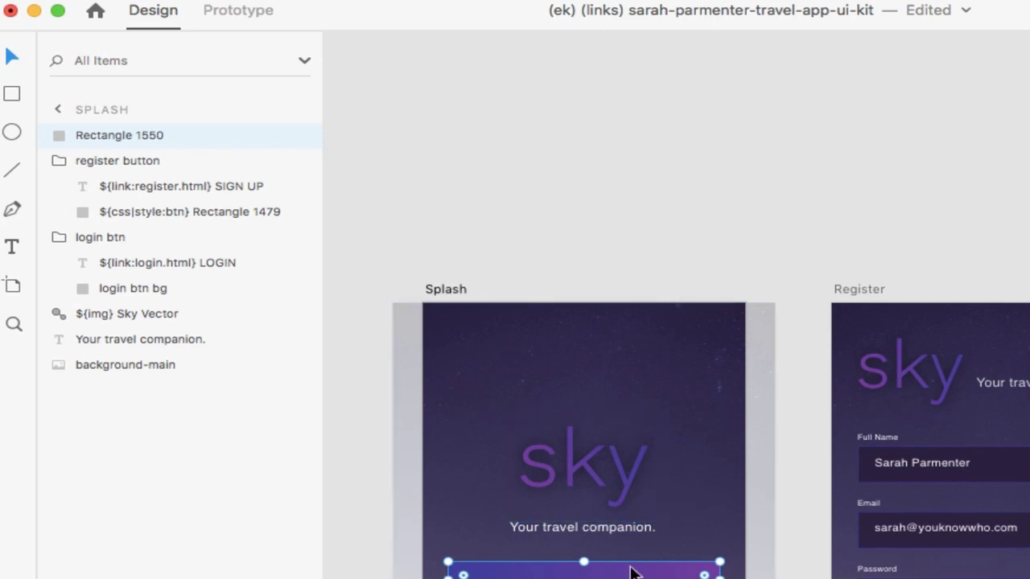
{"action": "key", "text": "Delete"}
{"action": "left_click", "coordinate": [735, 236]}
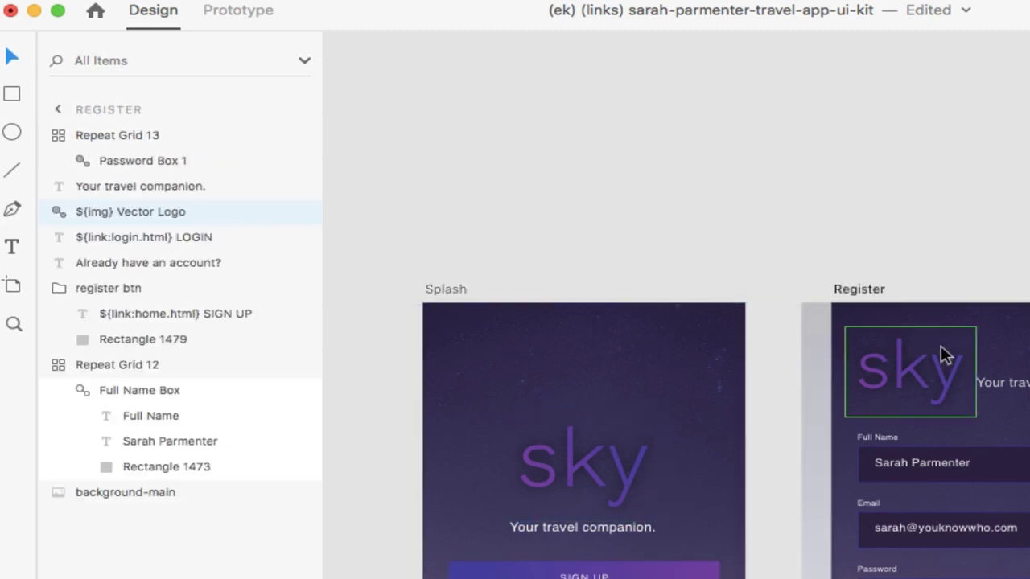
{"action": "left_click", "coordinate": [889, 228]}
{"action": "left_click", "coordinate": [830, 227]}
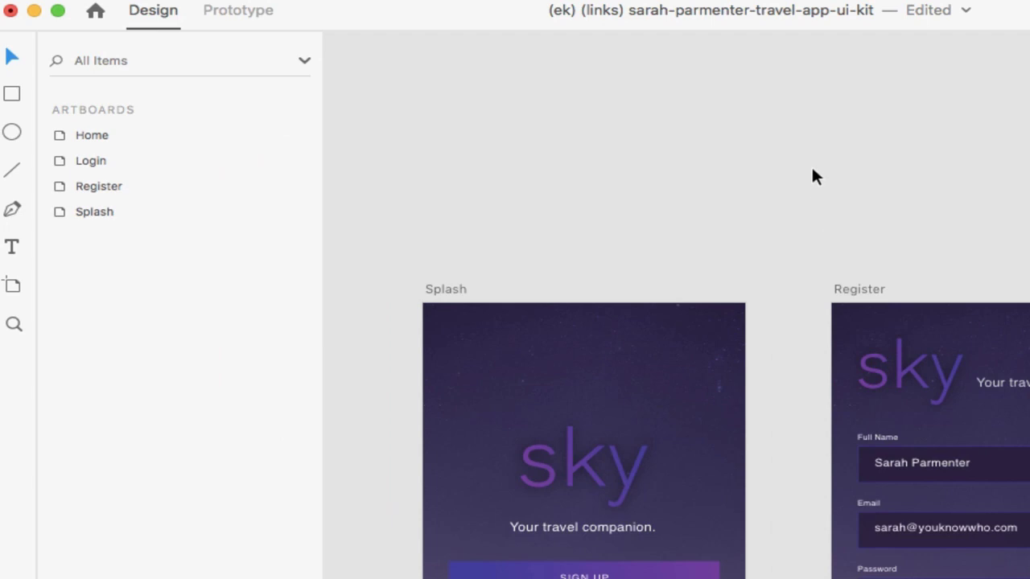
{"action": "key", "text": "super+z"}
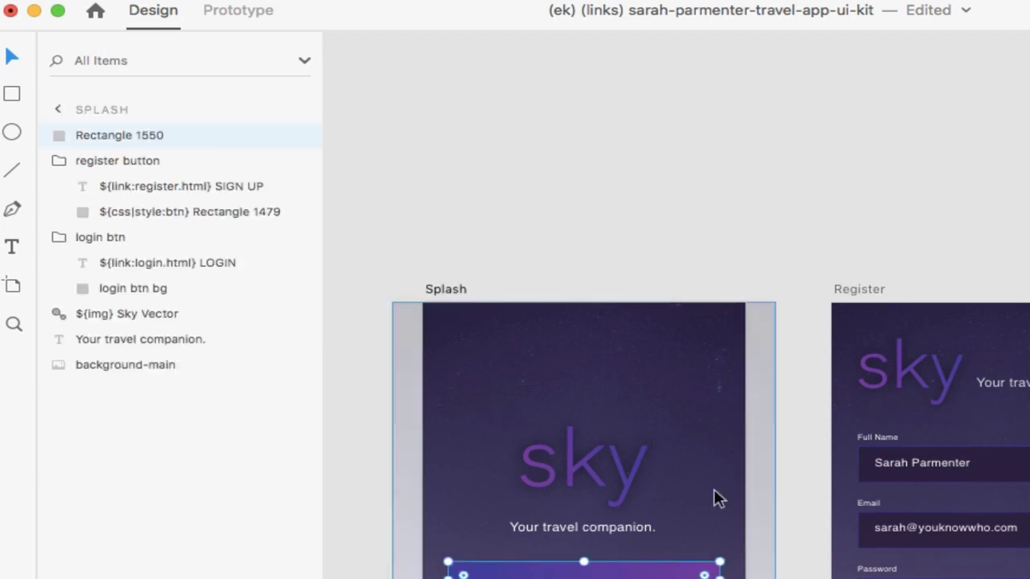
Step: Move the copied rectangle onto the pasteboard above Splash and rename it btn
{"action": "left_click_drag", "start_coordinate": [629, 571], "coordinate": [643, 184]}
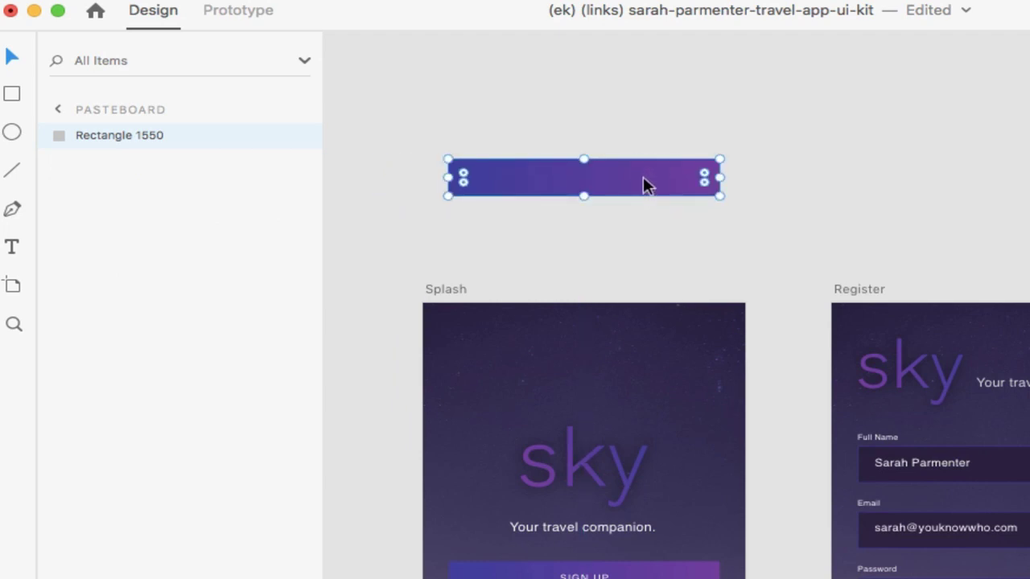
{"action": "double_click", "coordinate": [129, 137]}
{"action": "type", "text": "btn"}
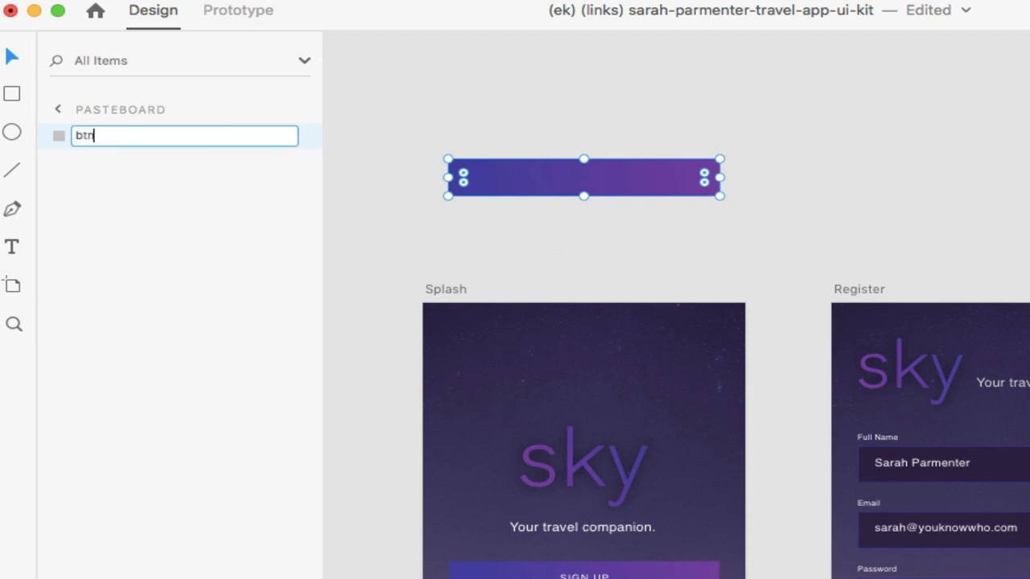
{"action": "key", "text": "Return"}
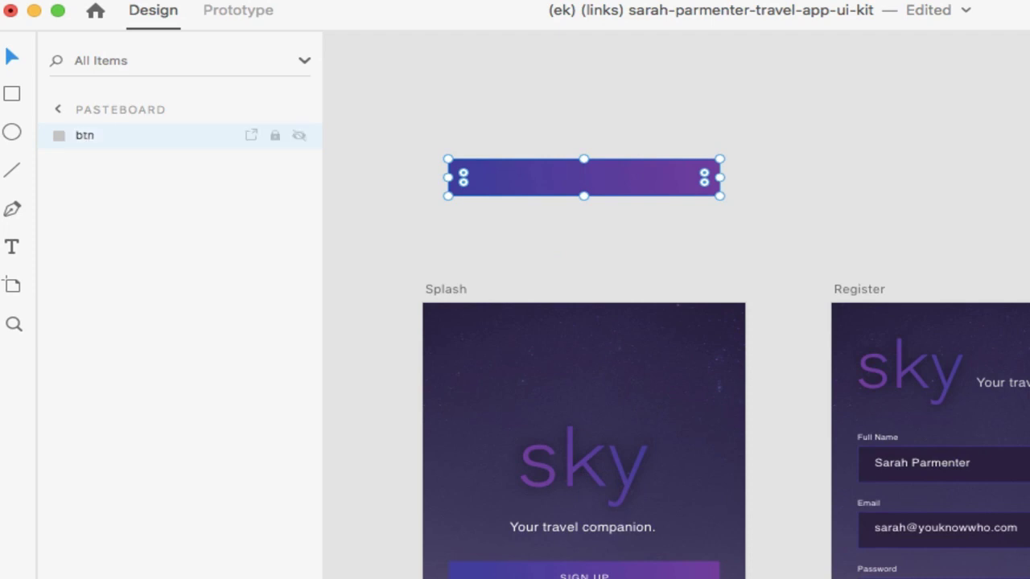
Step: Delete the gradient btn rectangle from the pasteboard
{"action": "left_click", "coordinate": [573, 229]}
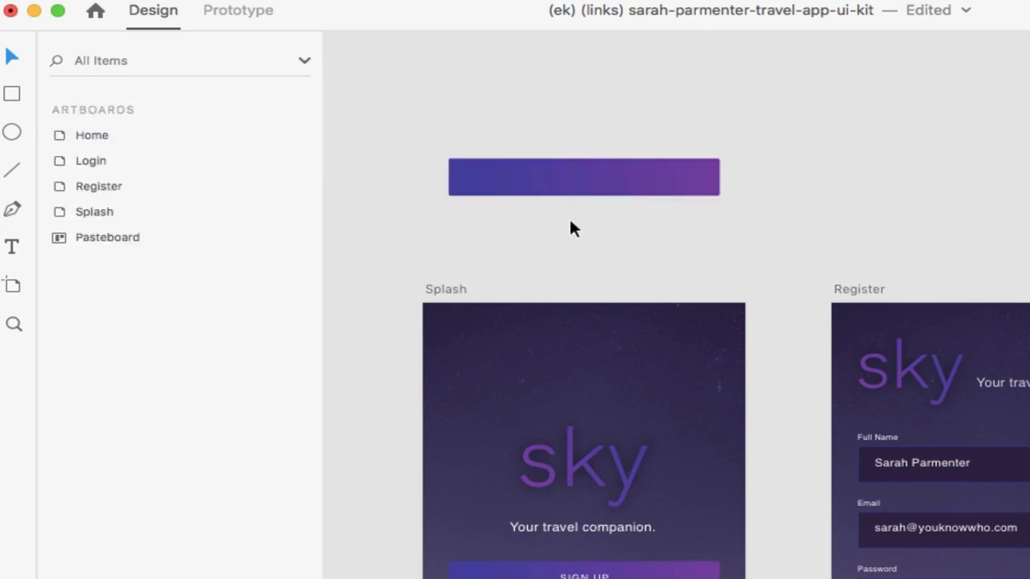
{"action": "left_click", "coordinate": [606, 186]}
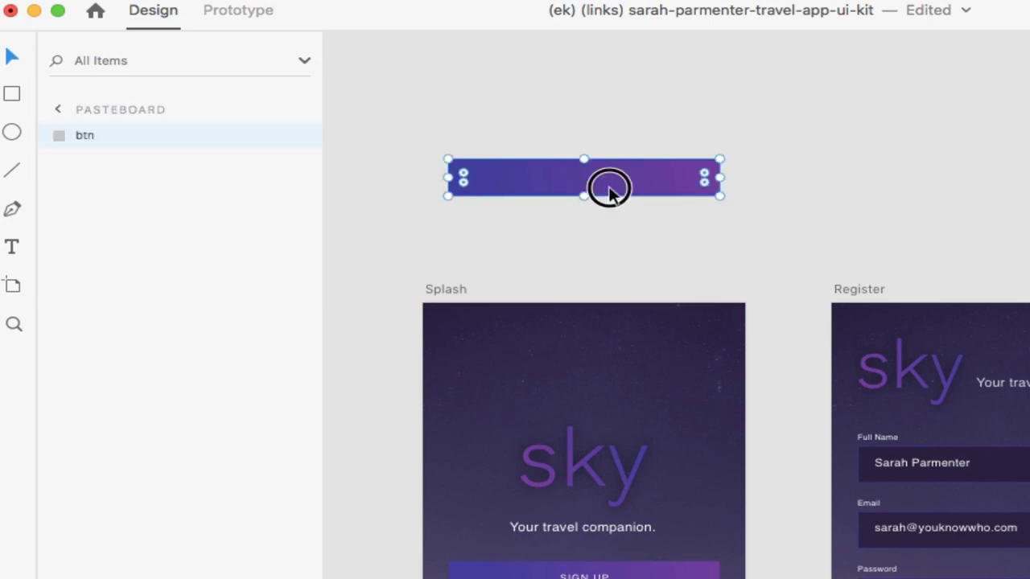
{"action": "key", "text": "Delete"}
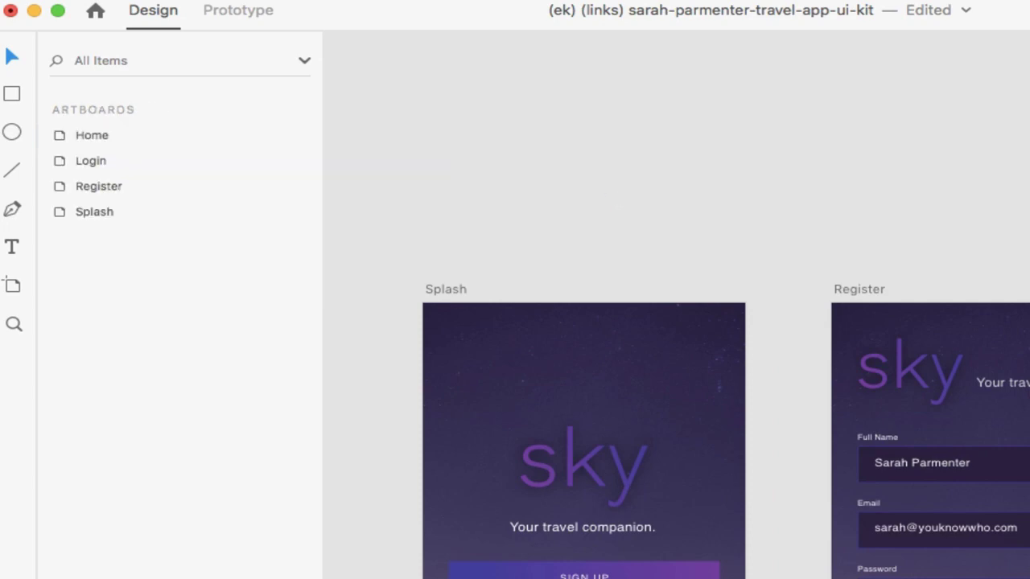
Step: Export the Splash artboard as HTML5 into ekxd_example_templates
{"action": "right_click", "coordinate": [518, 347]}
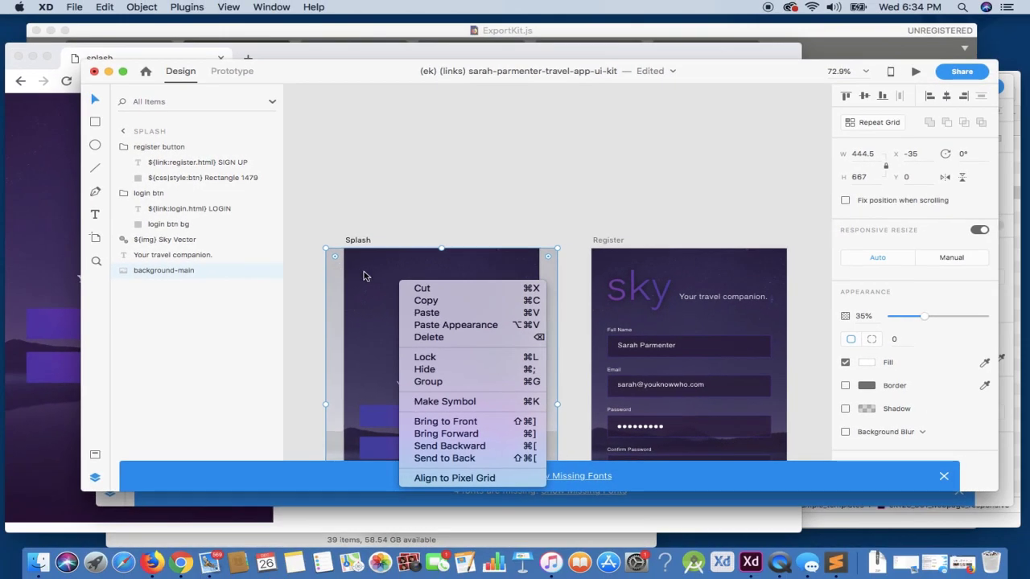
{"action": "left_click", "coordinate": [363, 276]}
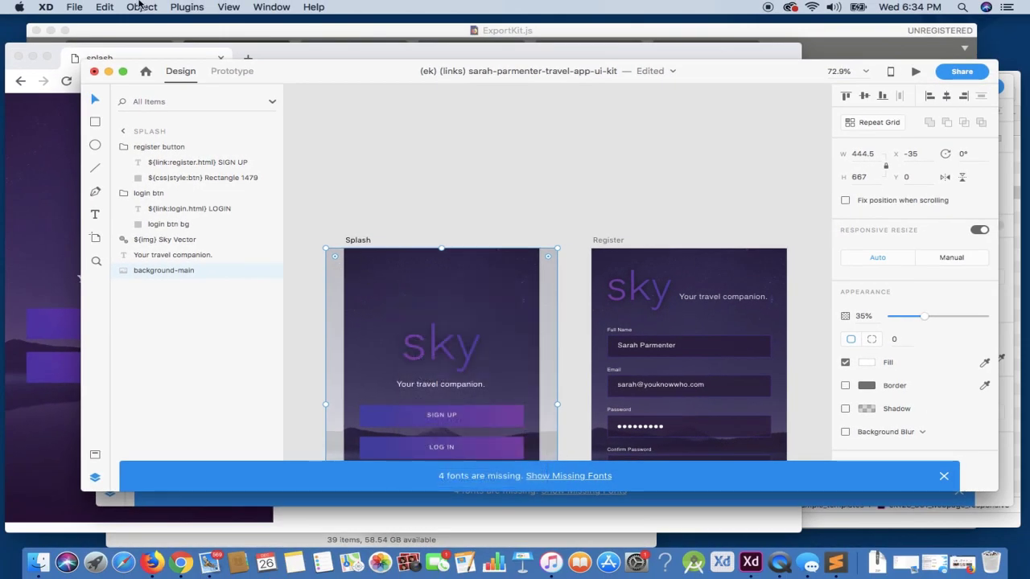
{"action": "left_click", "coordinate": [175, 7]}
{"action": "mouse_move", "coordinate": [217, 28]}
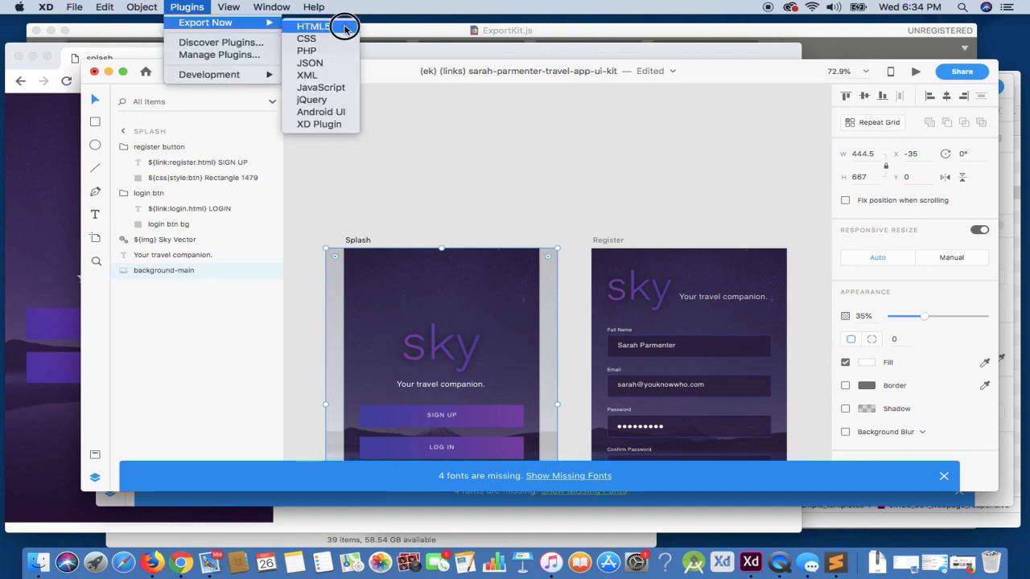
{"action": "left_click", "coordinate": [339, 27]}
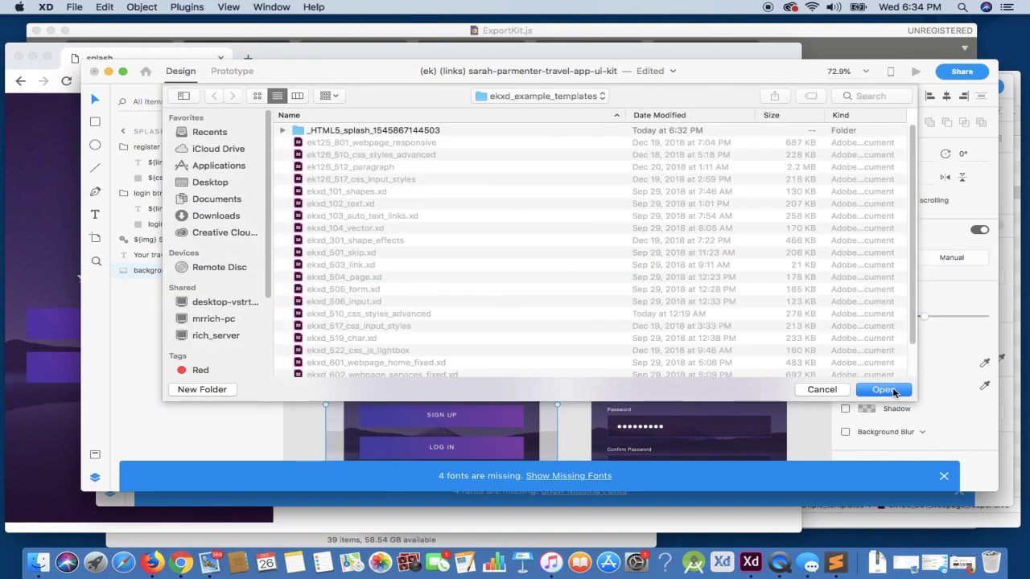
{"action": "left_click", "coordinate": [884, 389]}
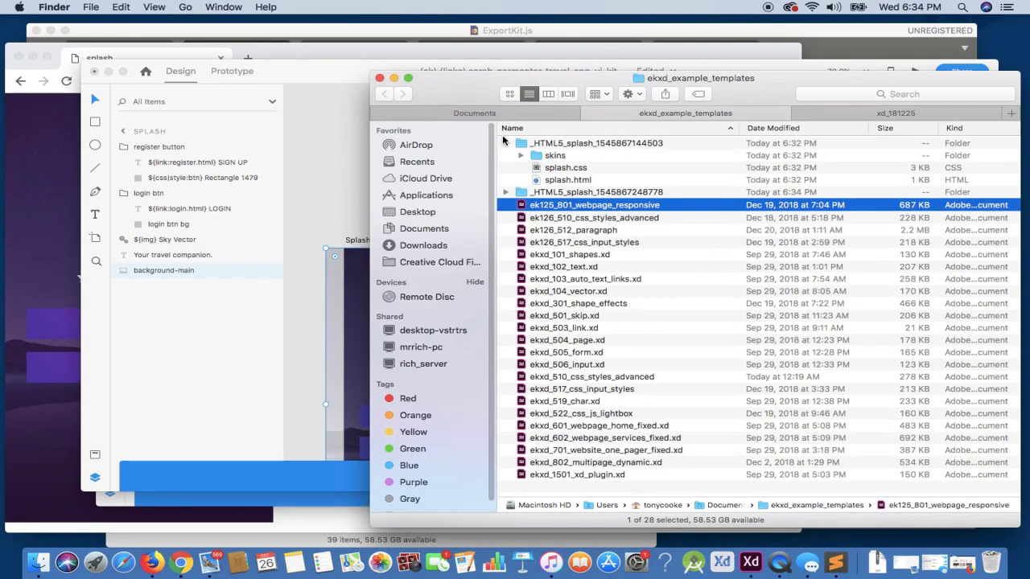
{"action": "left_click", "coordinate": [505, 143]}
{"action": "left_click", "coordinate": [505, 155]}
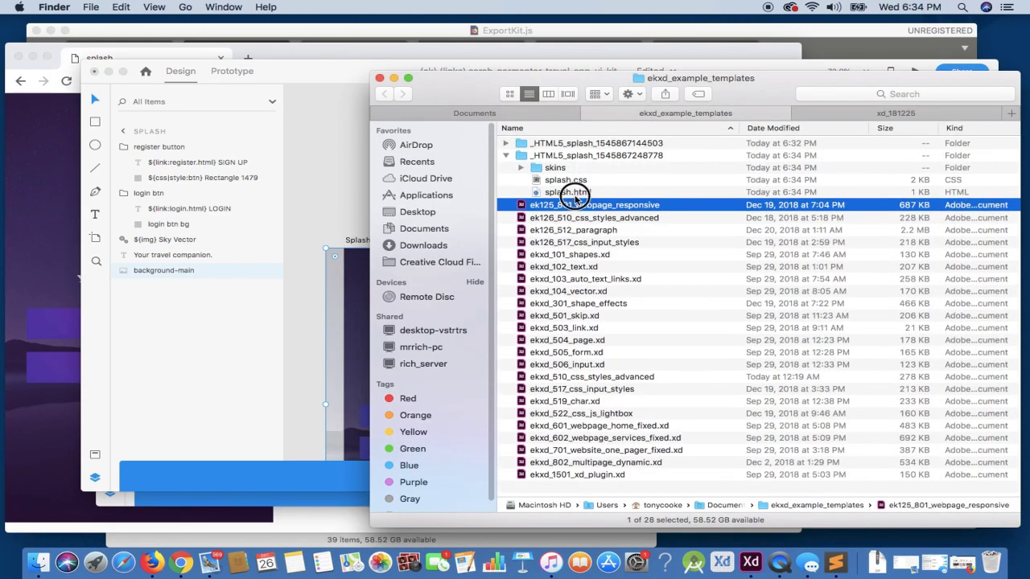
{"action": "left_click", "coordinate": [567, 192]}
{"action": "left_click_drag", "start_coordinate": [571, 192], "coordinate": [78, 244]}
{"action": "left_click", "coordinate": [180, 326]}
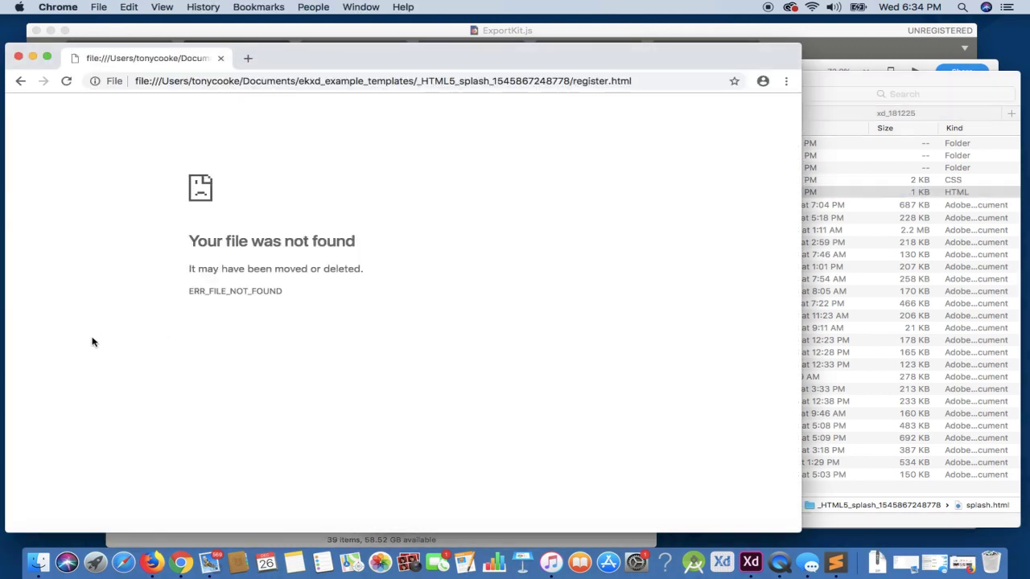
{"action": "left_click", "coordinate": [21, 81]}
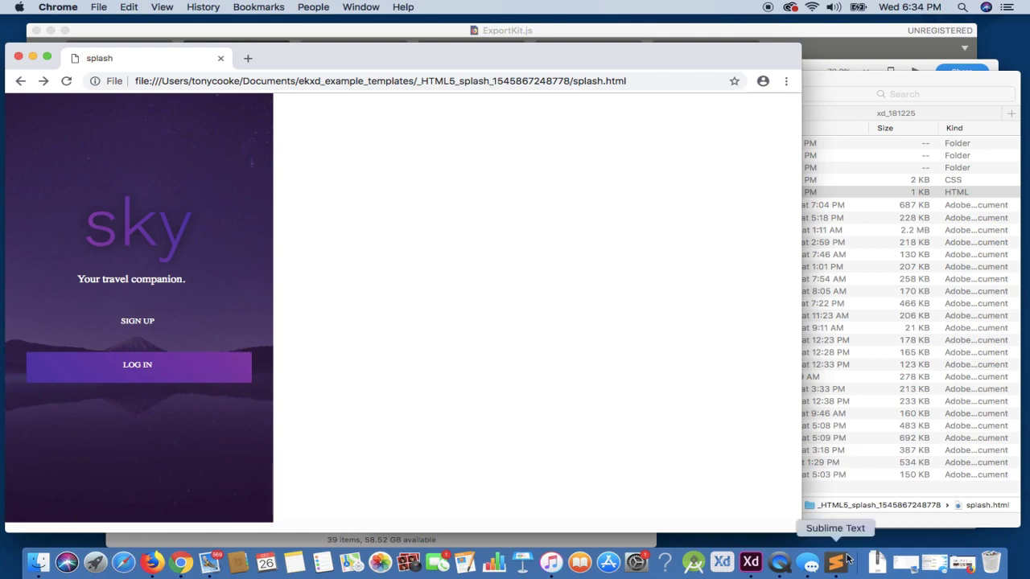
{"action": "left_click", "coordinate": [750, 562]}
Step: Restore the deleted btn rectangle on the pasteboard
{"action": "left_click", "coordinate": [530, 170]}
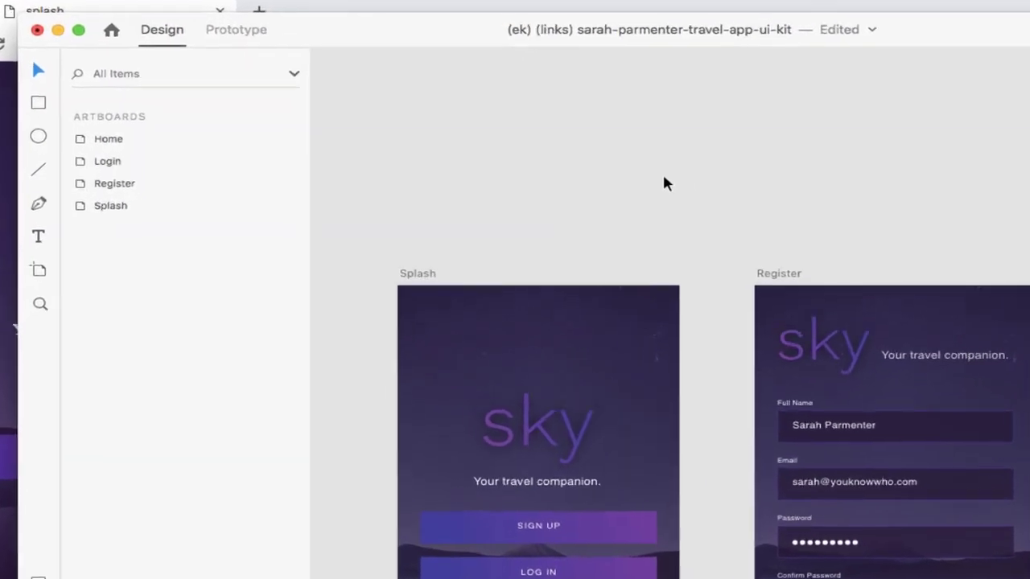
{"action": "key", "text": "super+v"}
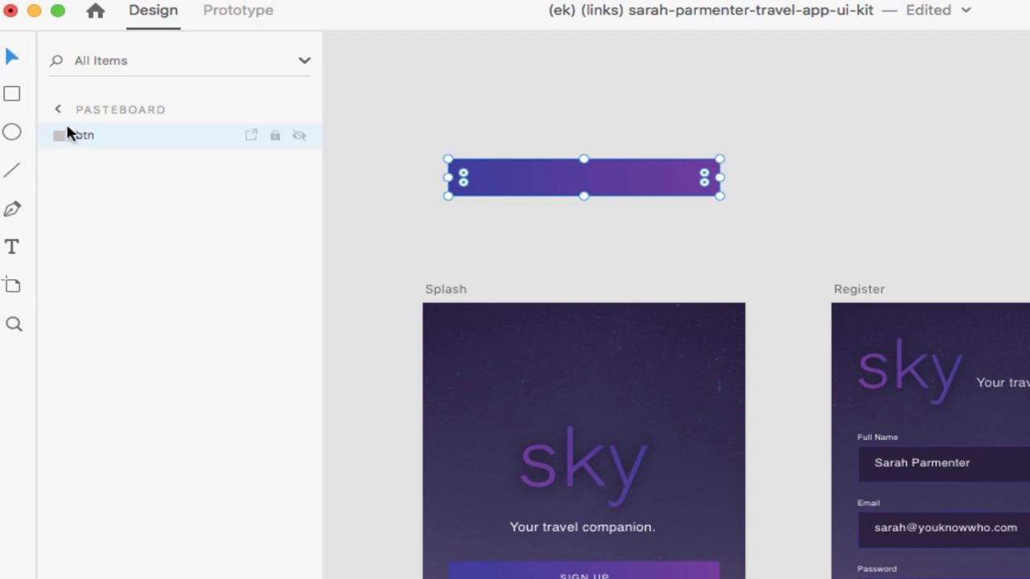
{"action": "left_click", "coordinate": [635, 569]}
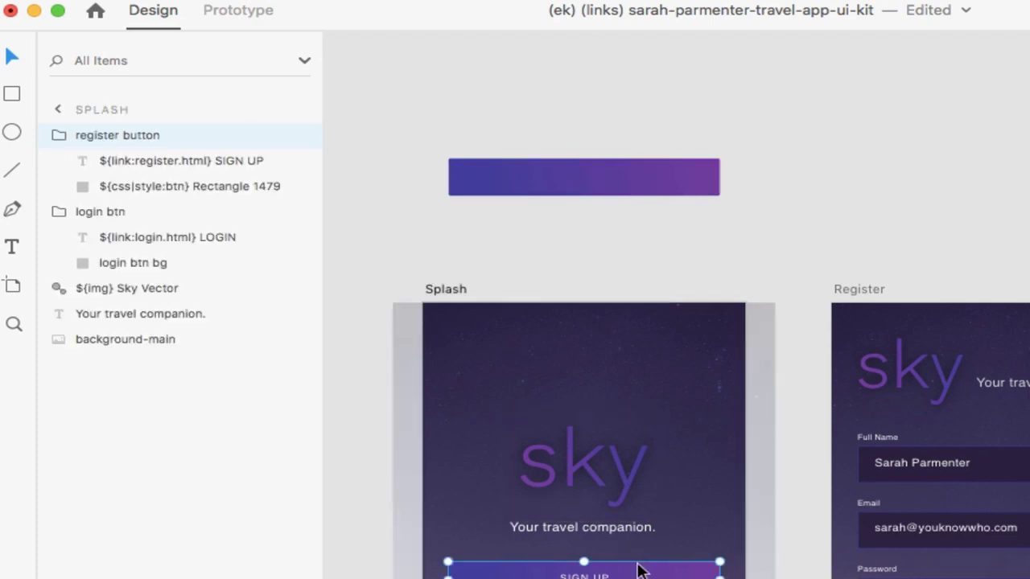
{"action": "left_click", "coordinate": [523, 192]}
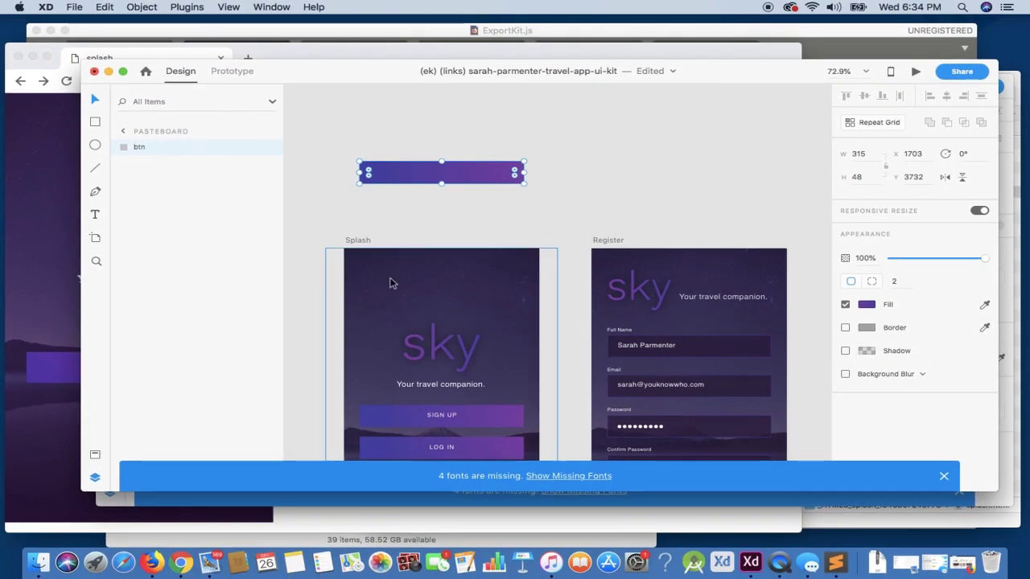
Step: Export the Splash artboard again as HTML5 into ekxd_example_templates
{"action": "left_click", "coordinate": [389, 282]}
{"action": "left_click", "coordinate": [187, 6]}
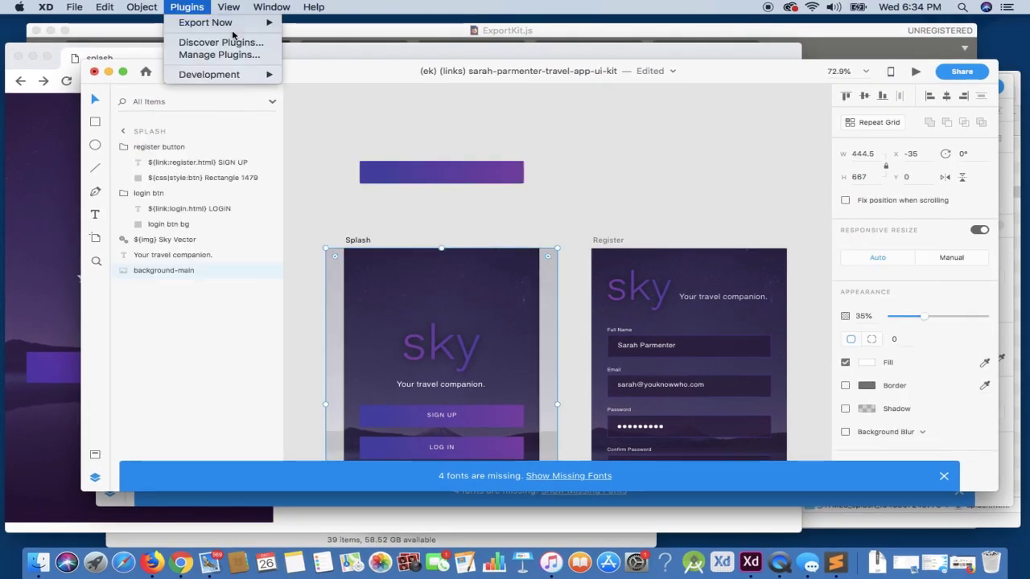
{"action": "mouse_move", "coordinate": [205, 21]}
{"action": "left_click", "coordinate": [296, 29]}
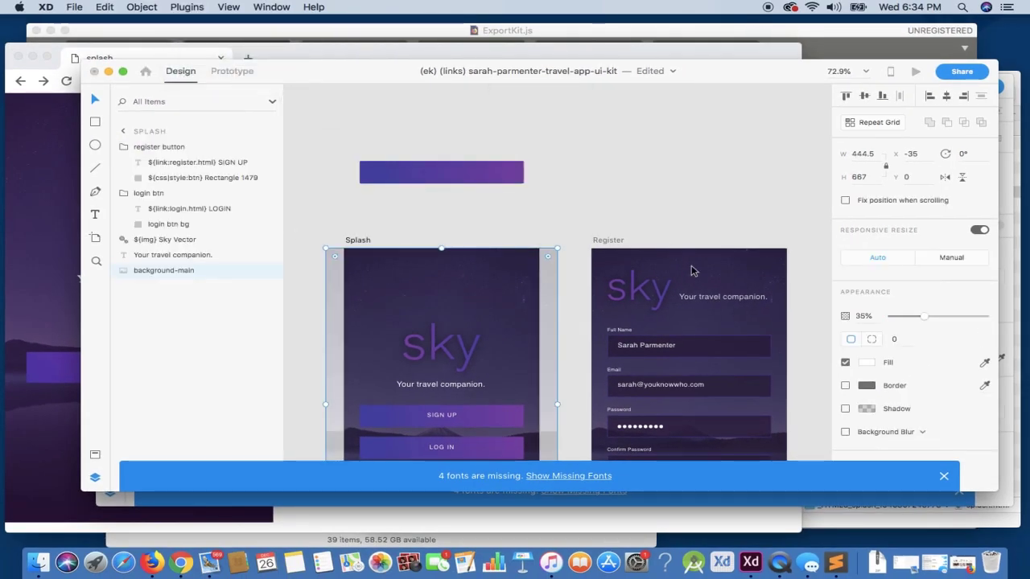
{"action": "left_click", "coordinate": [883, 390]}
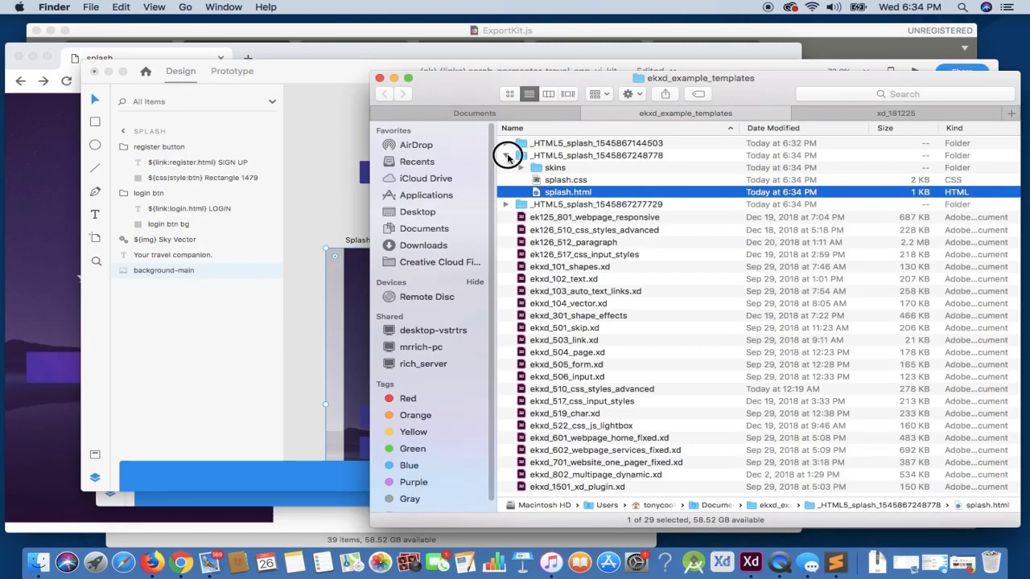
{"action": "left_click", "coordinate": [505, 155]}
{"action": "left_click", "coordinate": [505, 167]}
{"action": "left_click_drag", "start_coordinate": [567, 206], "coordinate": [48, 241]}
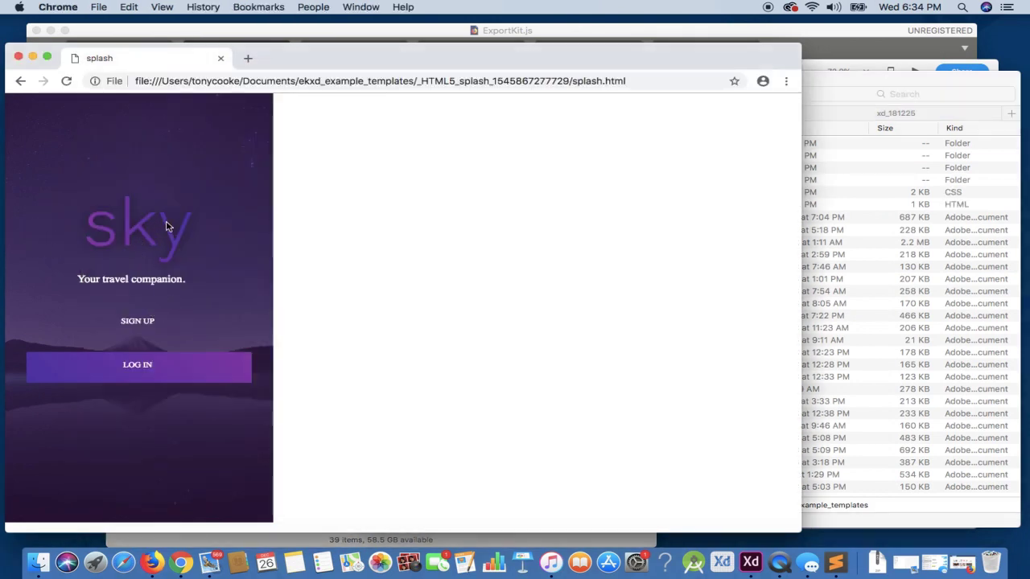
Step: Group the btn rectangle and name the group ${css|styles}
{"action": "left_click", "coordinate": [750, 563]}
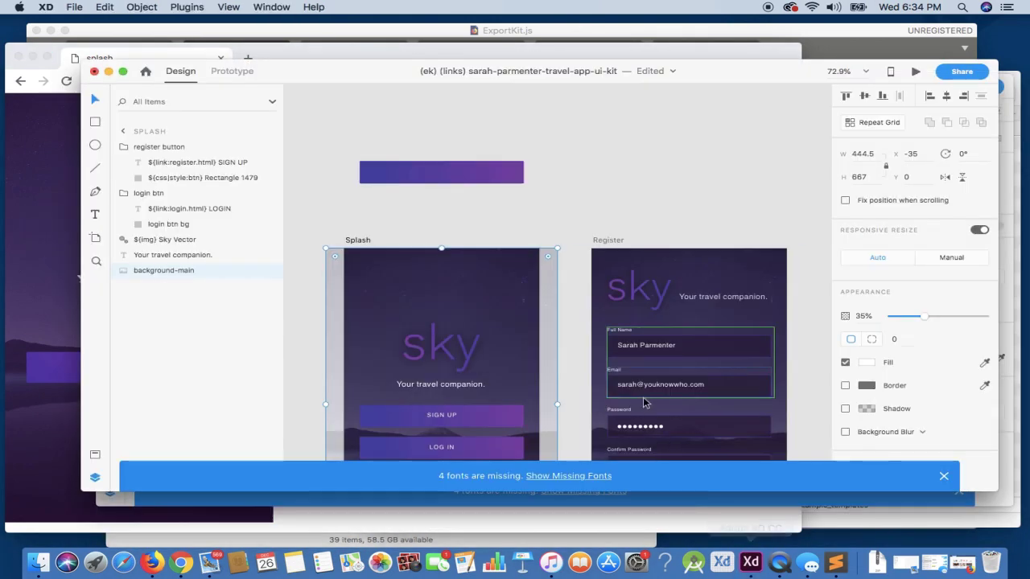
{"action": "left_click", "coordinate": [437, 171]}
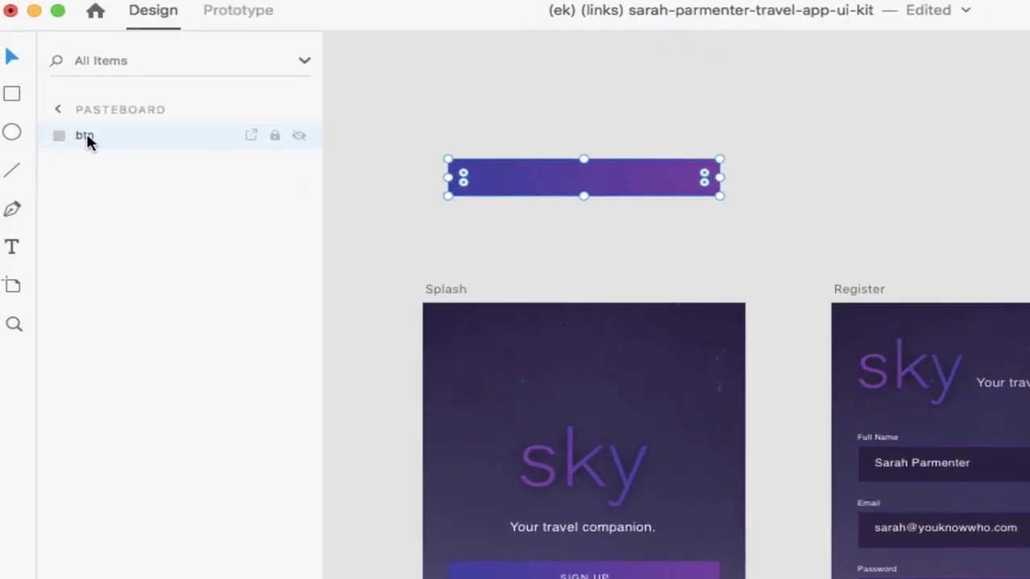
{"action": "key", "text": "super+g"}
{"action": "double_click", "coordinate": [89, 139]}
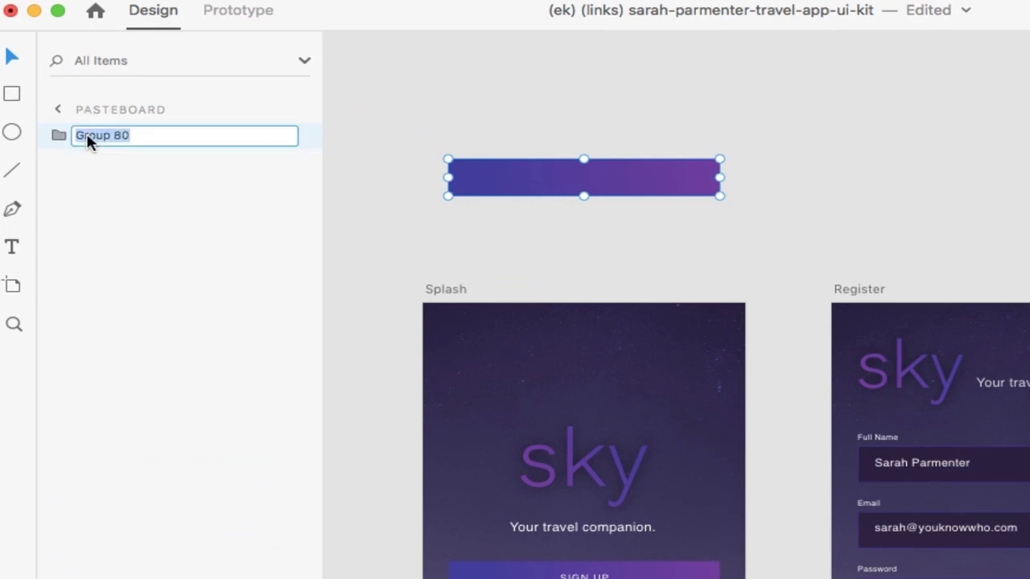
{"action": "type", "text": "S{C"}
{"action": "key", "text": "Return"}
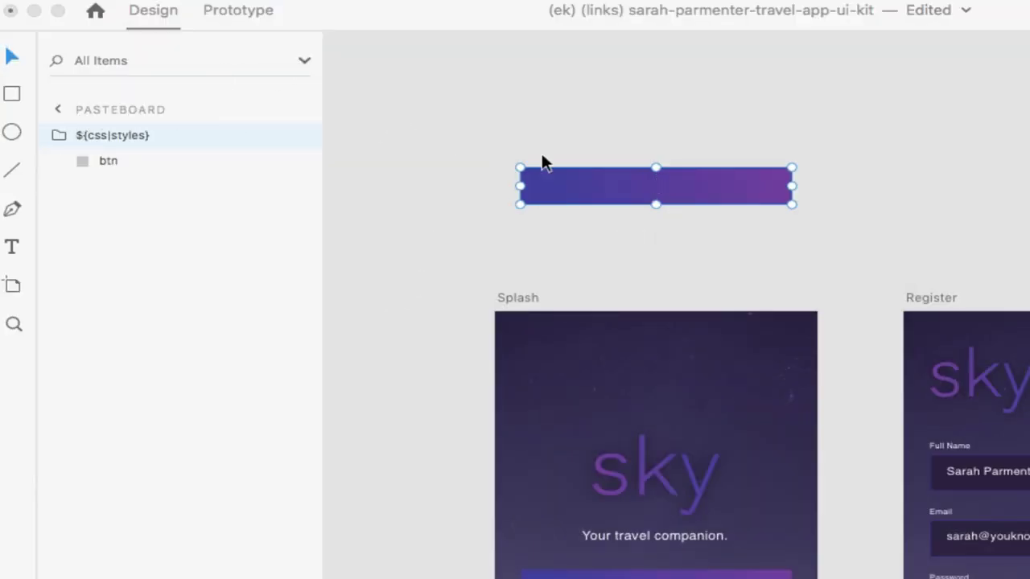
Step: With nothing selected, export the Sky design as HTML5 into ekxd_example_templates
{"action": "left_click", "coordinate": [666, 368]}
{"action": "left_click", "coordinate": [666, 368]}
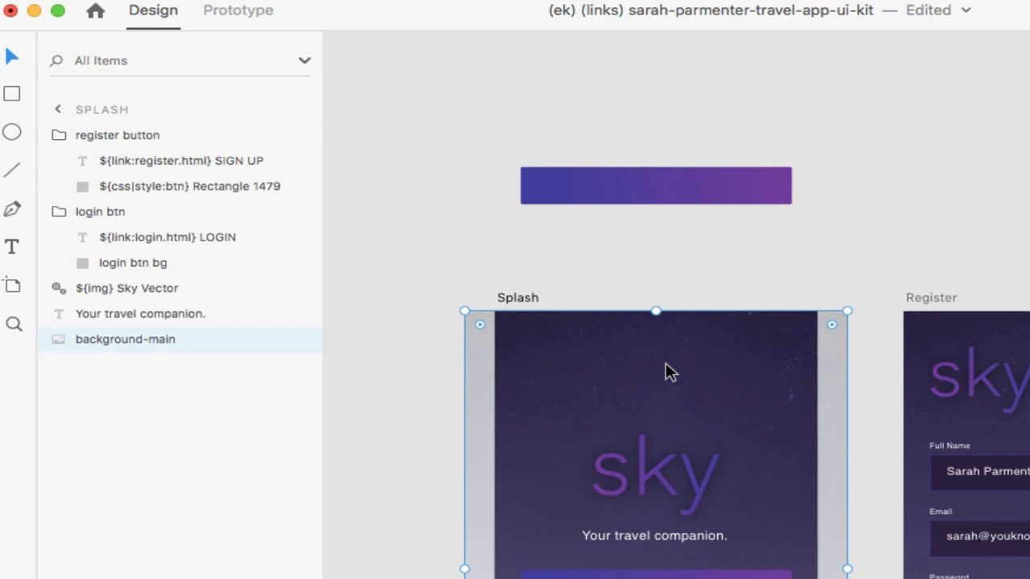
{"action": "left_click", "coordinate": [567, 254]}
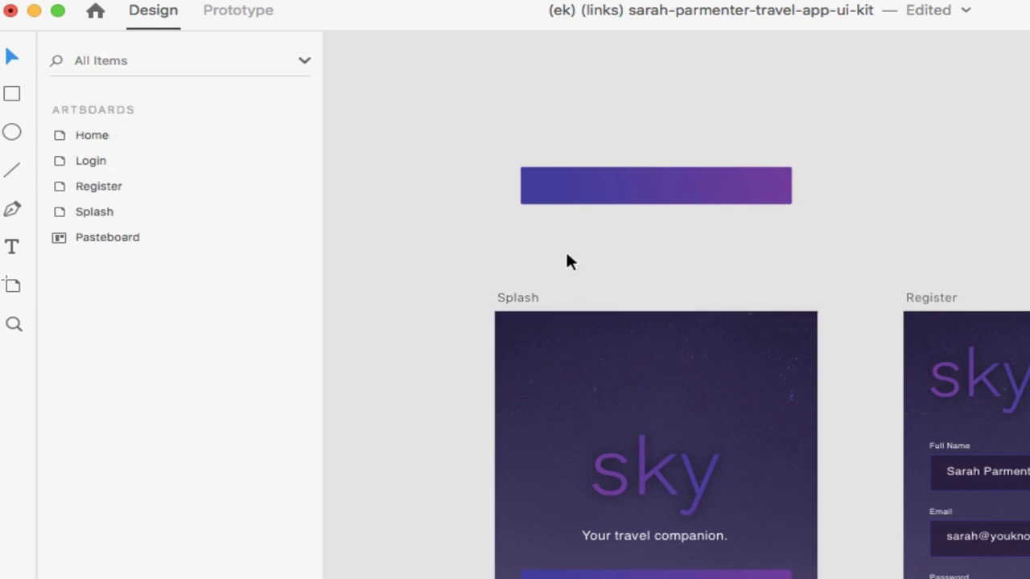
{"action": "left_click", "coordinate": [572, 351]}
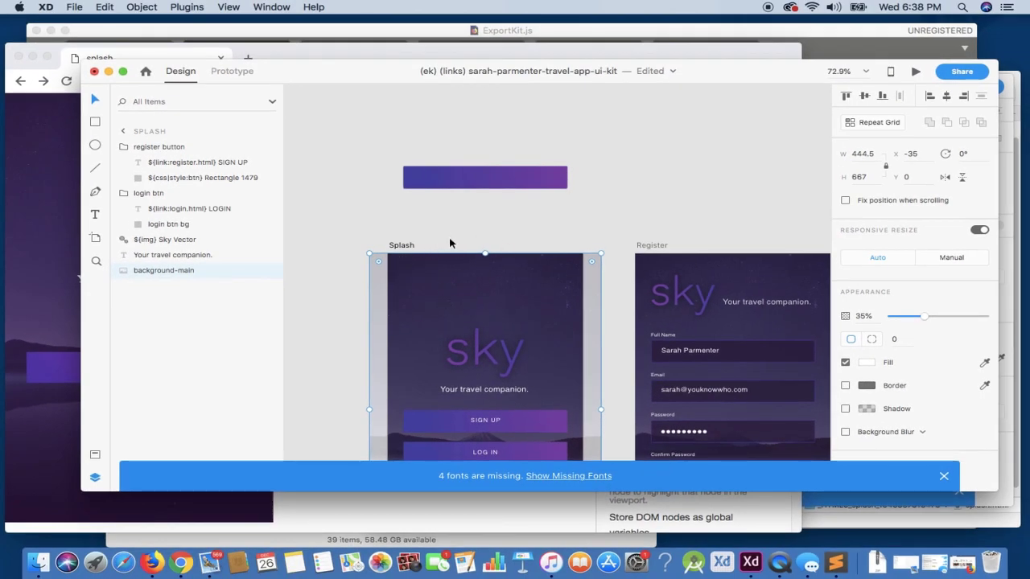
{"action": "left_click", "coordinate": [488, 220]}
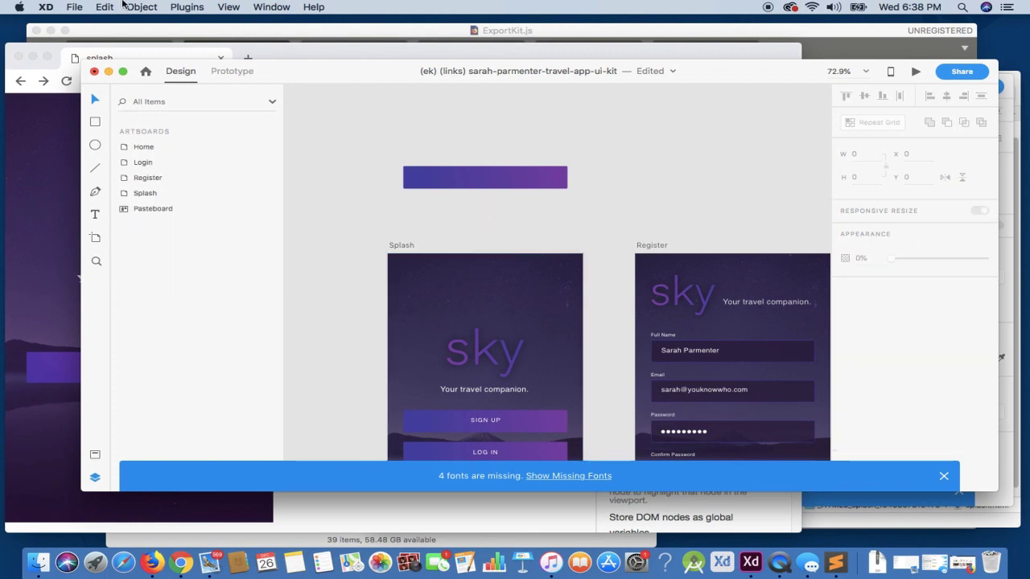
{"action": "left_click", "coordinate": [187, 7]}
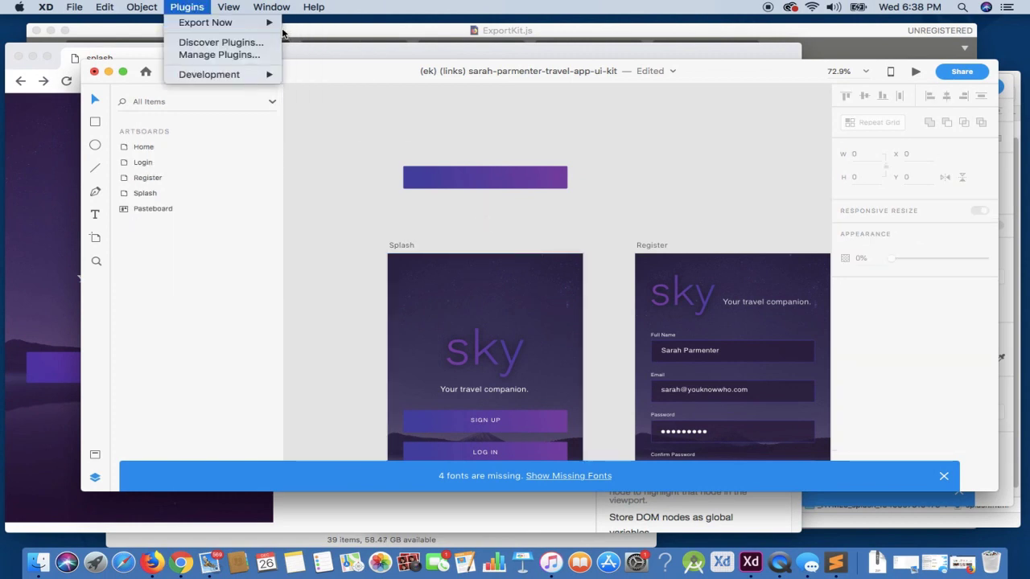
{"action": "mouse_move", "coordinate": [276, 26]}
{"action": "left_click", "coordinate": [313, 27]}
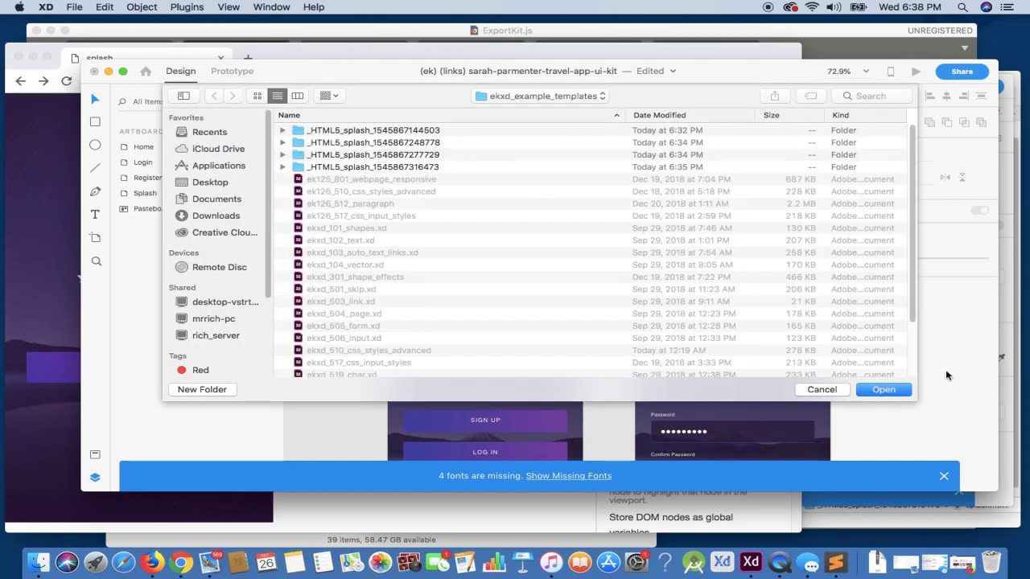
{"action": "left_click", "coordinate": [907, 389]}
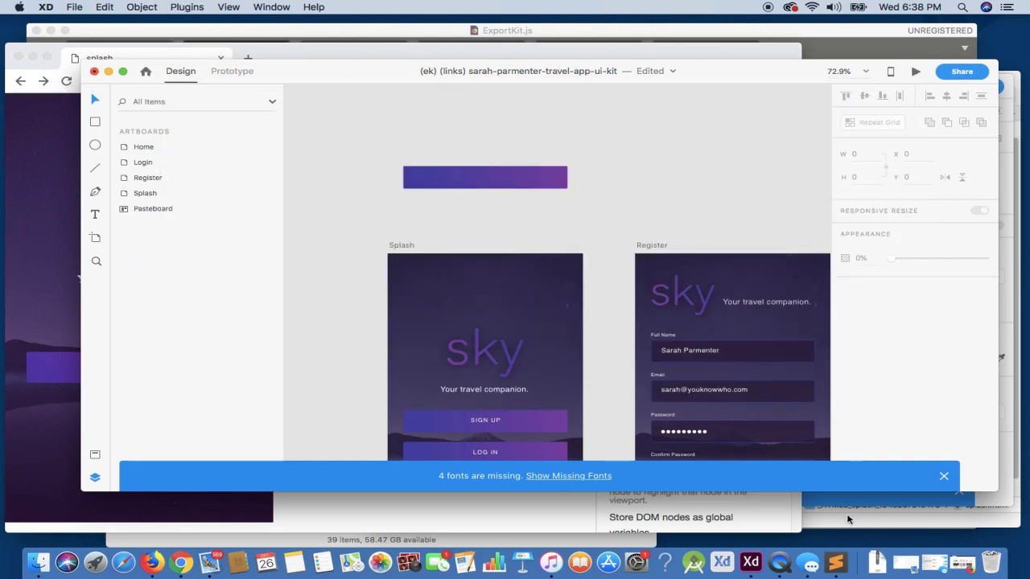
{"action": "left_click", "coordinate": [846, 525]}
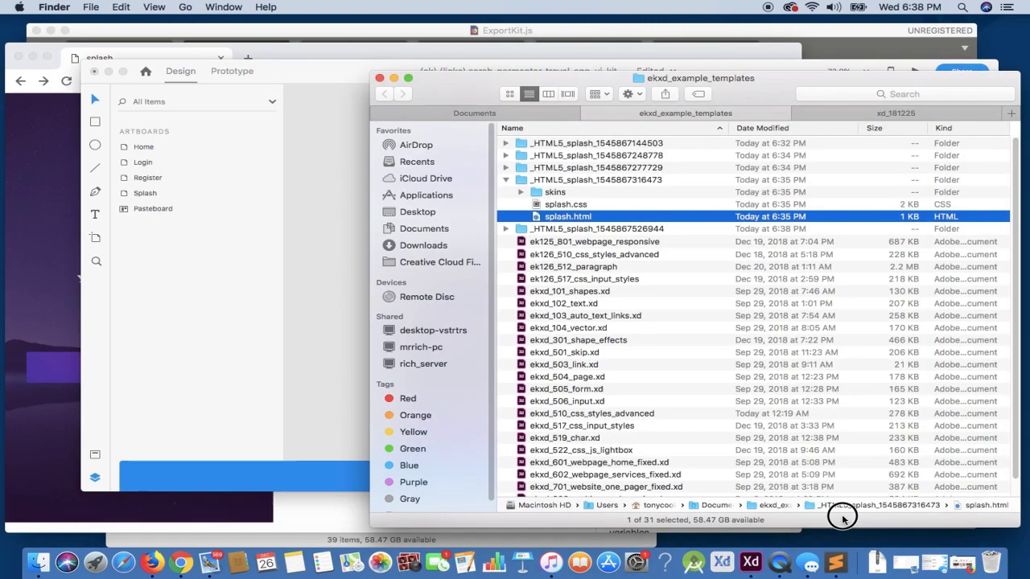
{"action": "left_click", "coordinate": [504, 179]}
{"action": "left_click", "coordinate": [506, 192]}
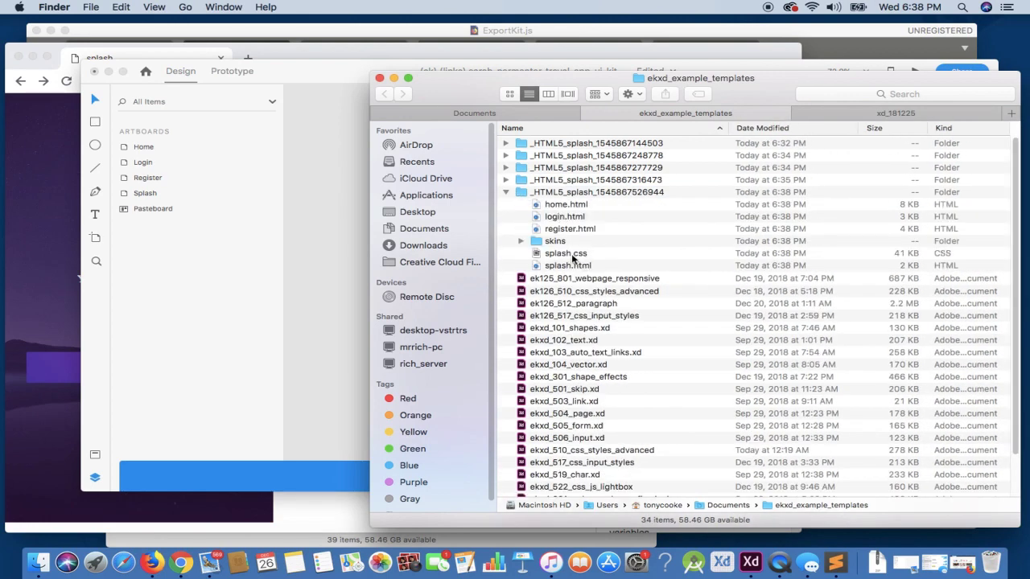
{"action": "right_click", "coordinate": [573, 274]}
{"action": "left_click", "coordinate": [550, 275]}
{"action": "left_click", "coordinate": [553, 271]}
{"action": "left_click_drag", "start_coordinate": [554, 267], "coordinate": [47, 321]}
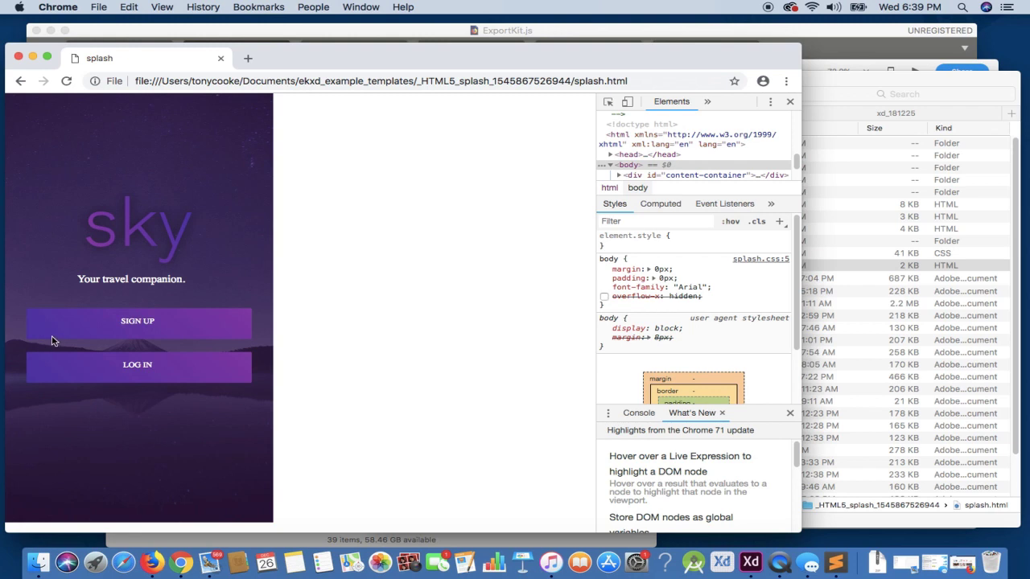
{"action": "left_click", "coordinate": [789, 102]}
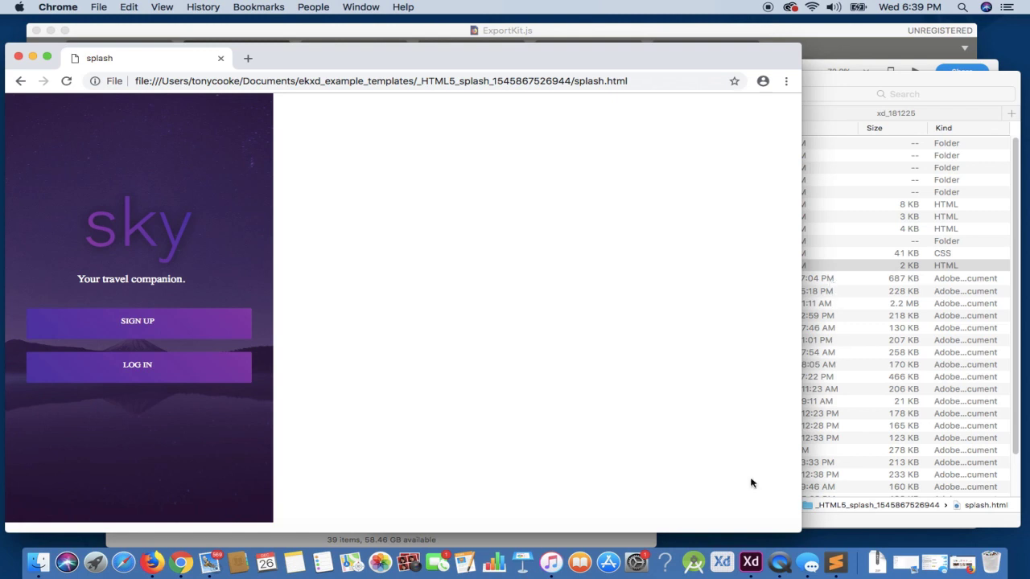
Step: Centre the purple btn bar, then duplicate it and place the copy beneath the original
{"action": "left_click", "coordinate": [750, 562]}
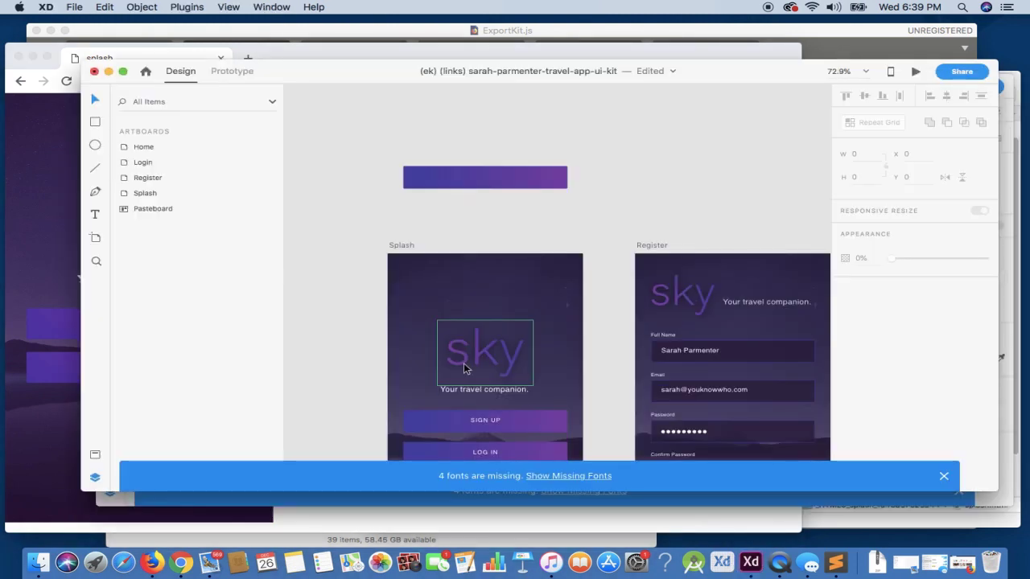
{"action": "left_click_drag", "start_coordinate": [407, 182], "coordinate": [456, 155]}
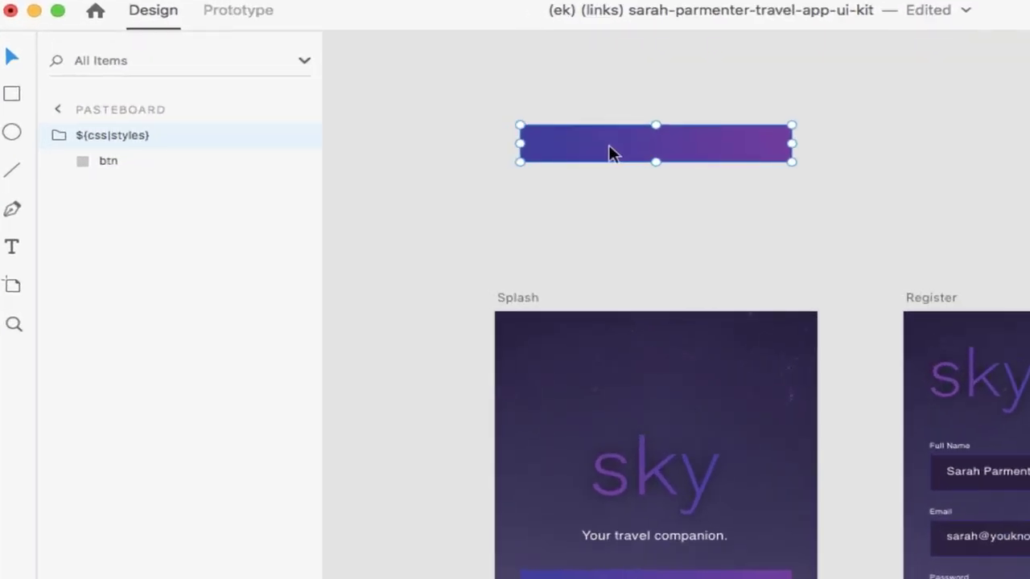
{"action": "key", "text": "super+g"}
{"action": "left_click", "coordinate": [609, 153]}
{"action": "key", "text": "super+z"}
{"action": "left_click", "coordinate": [120, 157]}
{"action": "key", "text": "super+d"}
{"action": "left_click_drag", "start_coordinate": [636, 150], "coordinate": [632, 211]}
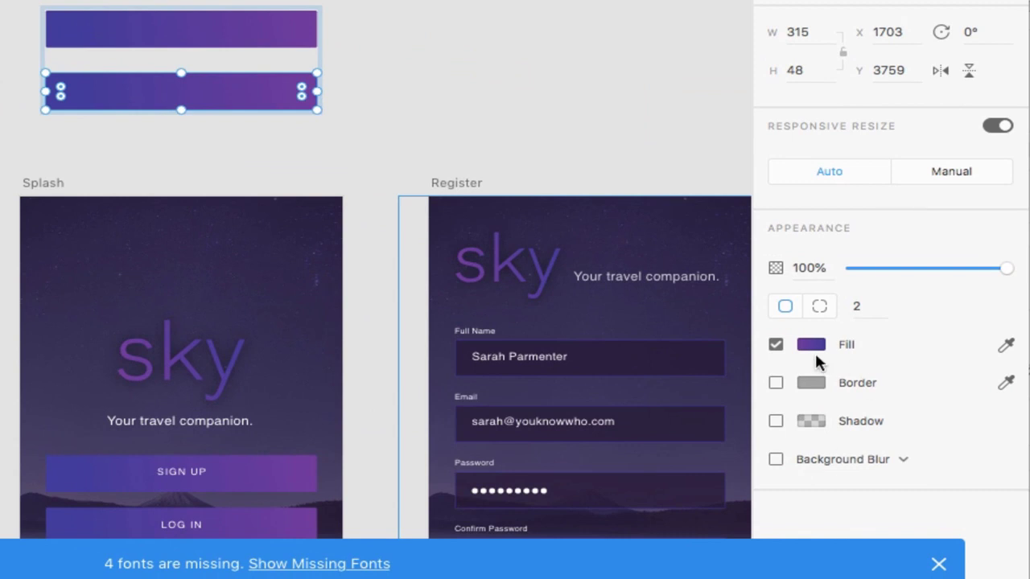
Step: Give the copy a gradient fill blending blue into dark green #0B6215
{"action": "left_click", "coordinate": [810, 344]}
{"action": "left_click", "coordinate": [810, 344]}
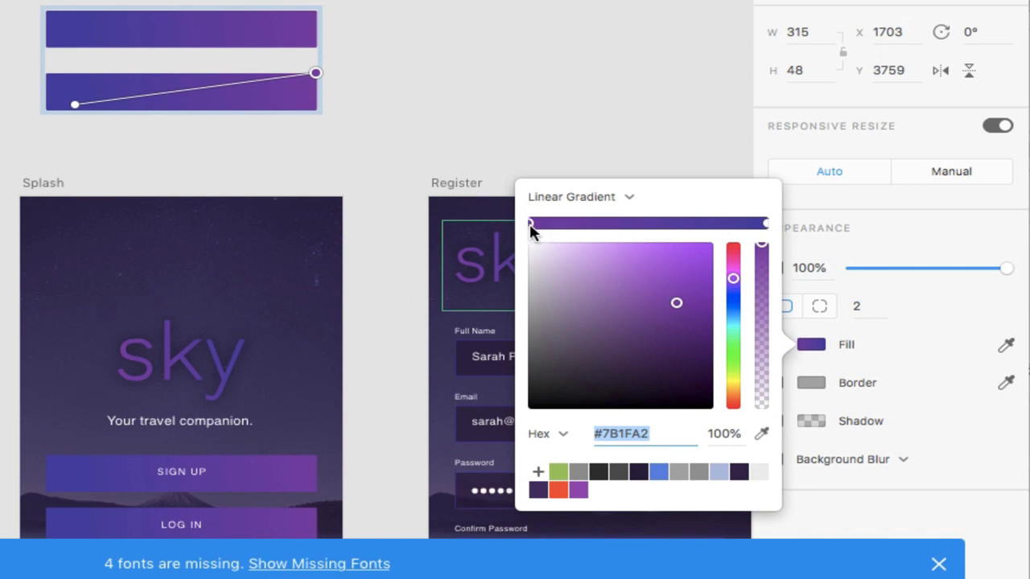
{"action": "left_click", "coordinate": [734, 311]}
{"action": "left_click", "coordinate": [768, 224]}
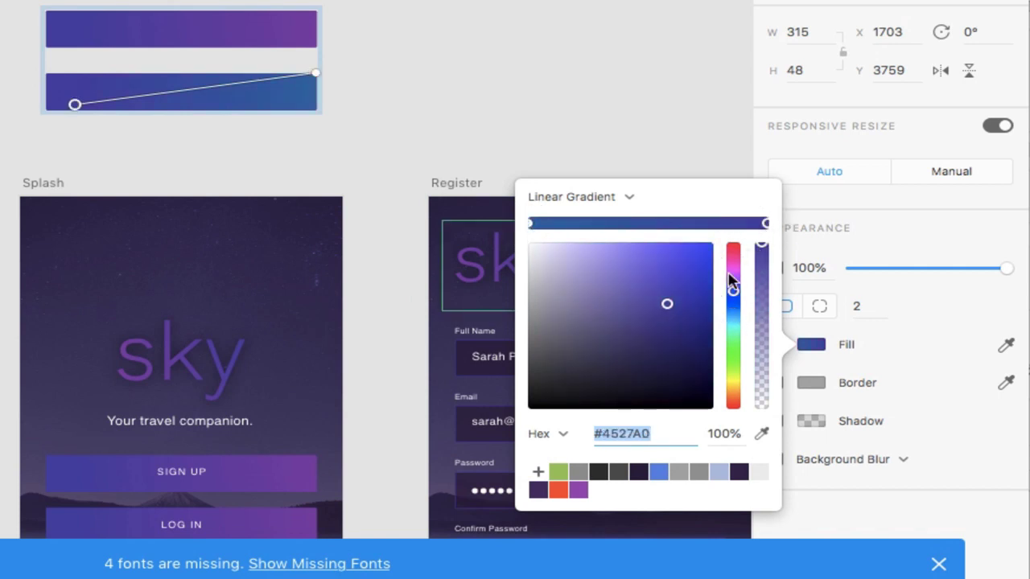
{"action": "left_click", "coordinate": [733, 344]}
{"action": "left_click", "coordinate": [733, 349]}
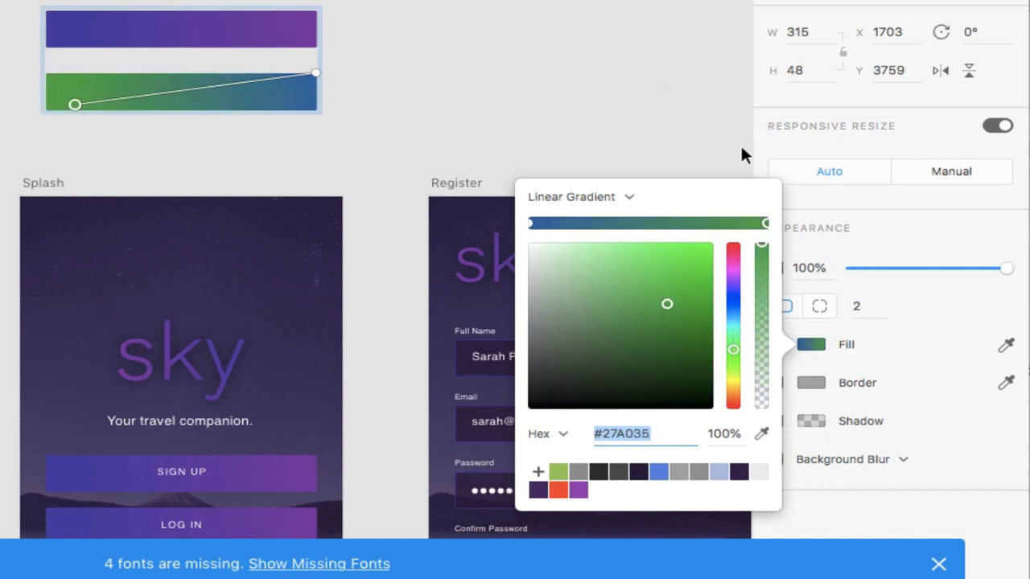
{"action": "left_click", "coordinate": [690, 345]}
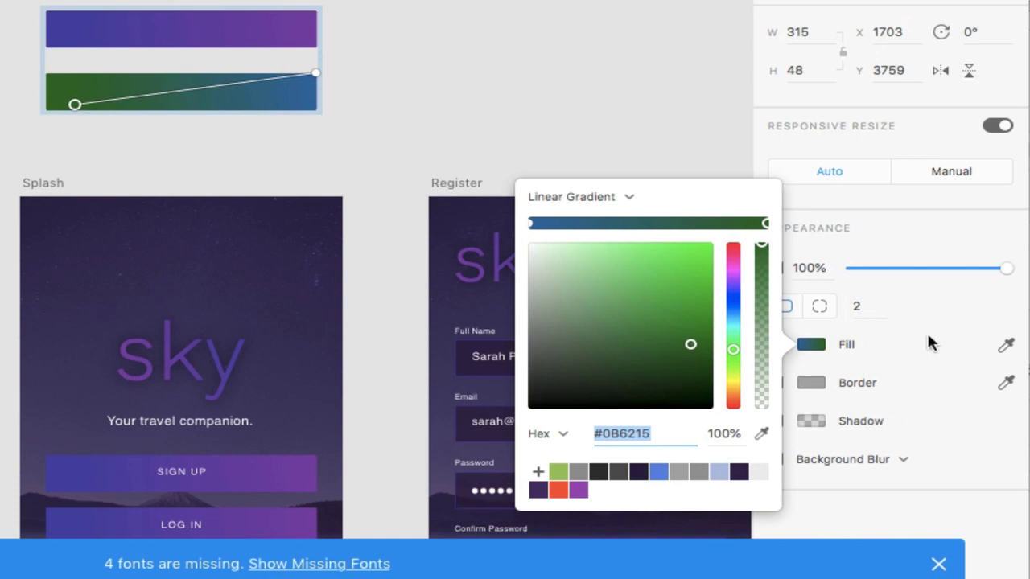
Step: Rename the copied green-gradient btn layer to btn:hover
{"action": "left_click", "coordinate": [933, 308]}
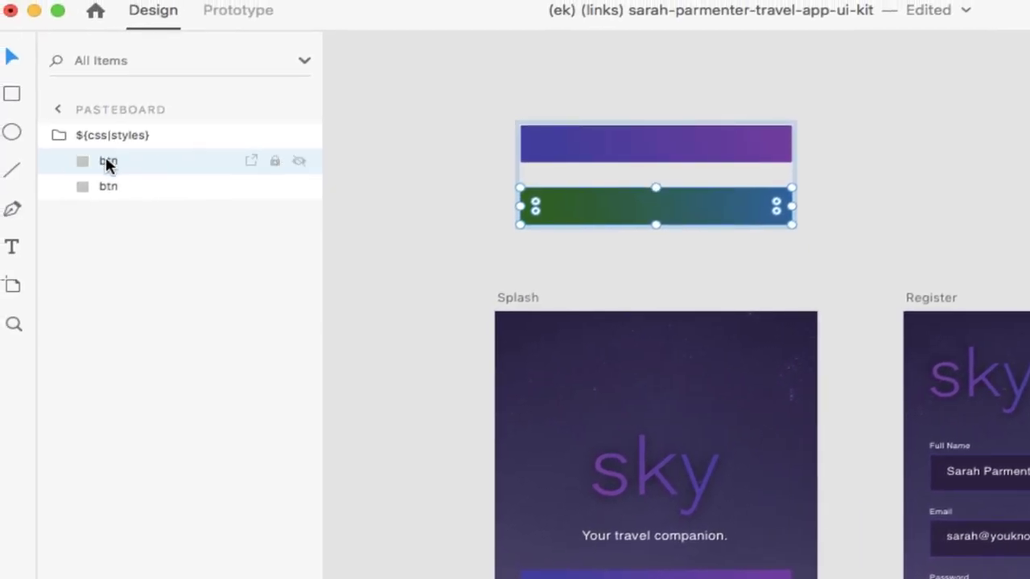
{"action": "double_click", "coordinate": [108, 162]}
{"action": "left_click", "coordinate": [129, 163]}
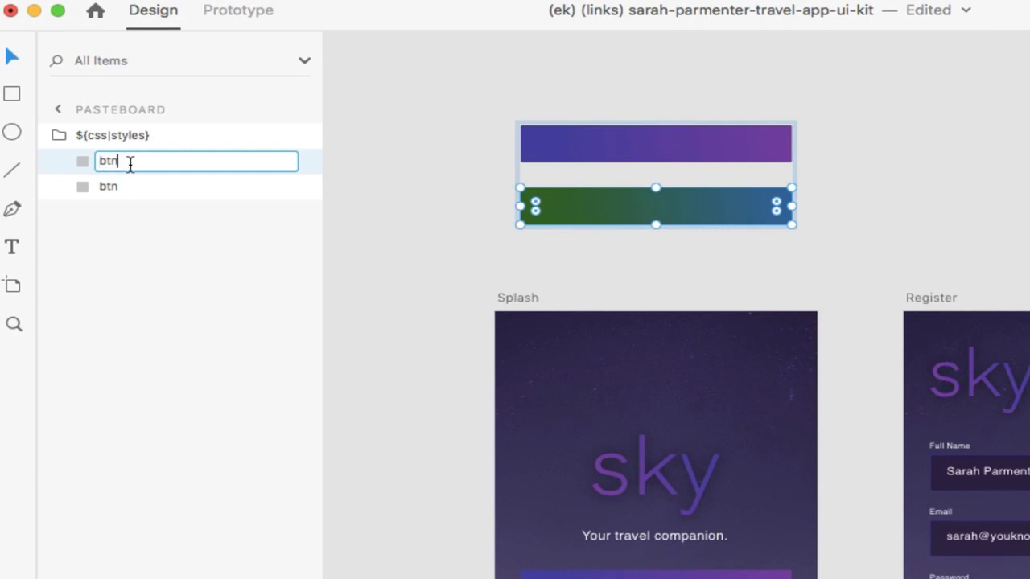
{"action": "type", "text": ":hover"}
{"action": "key", "text": "Return"}
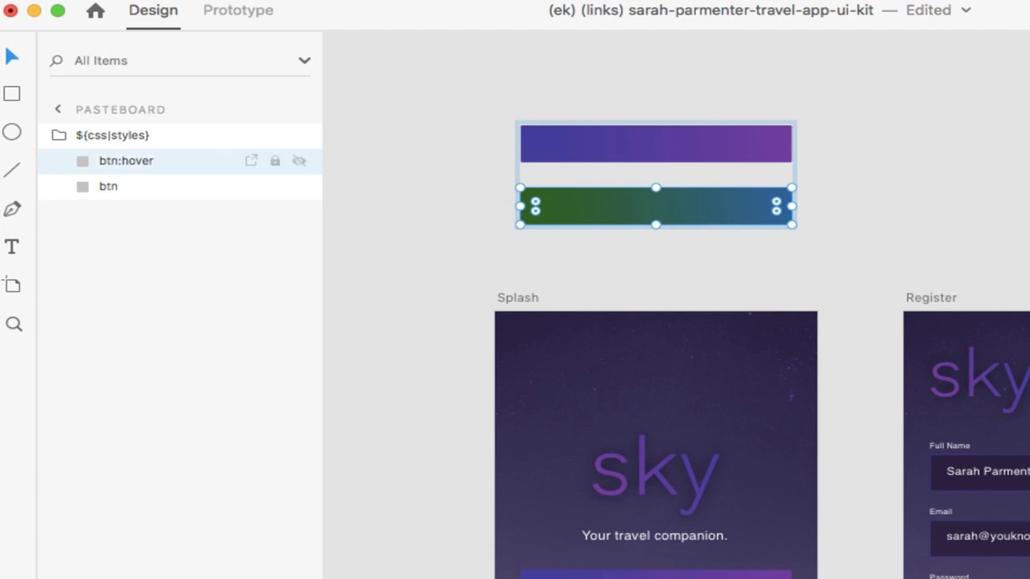
{"action": "mouse_move", "coordinate": [83, 171]}
{"action": "left_mouse_down"}
{"action": "mouse_move", "coordinate": [95, 200]}
{"action": "mouse_move", "coordinate": [83, 160]}
{"action": "left_mouse_up"}
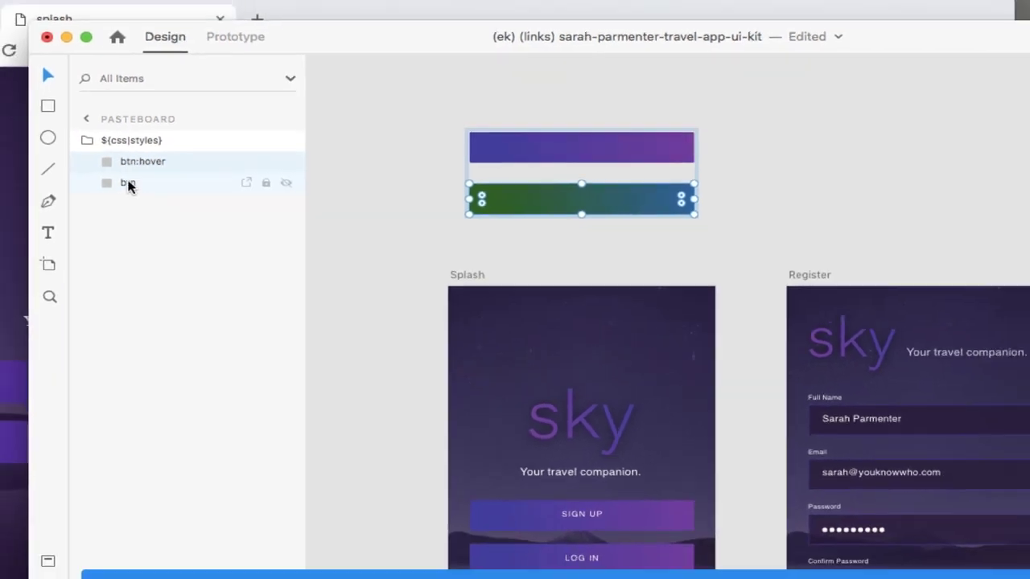
Step: With nothing selected, run Plugins > Export Now > HTML5 and confirm the destination folder
{"action": "left_click", "coordinate": [111, 186]}
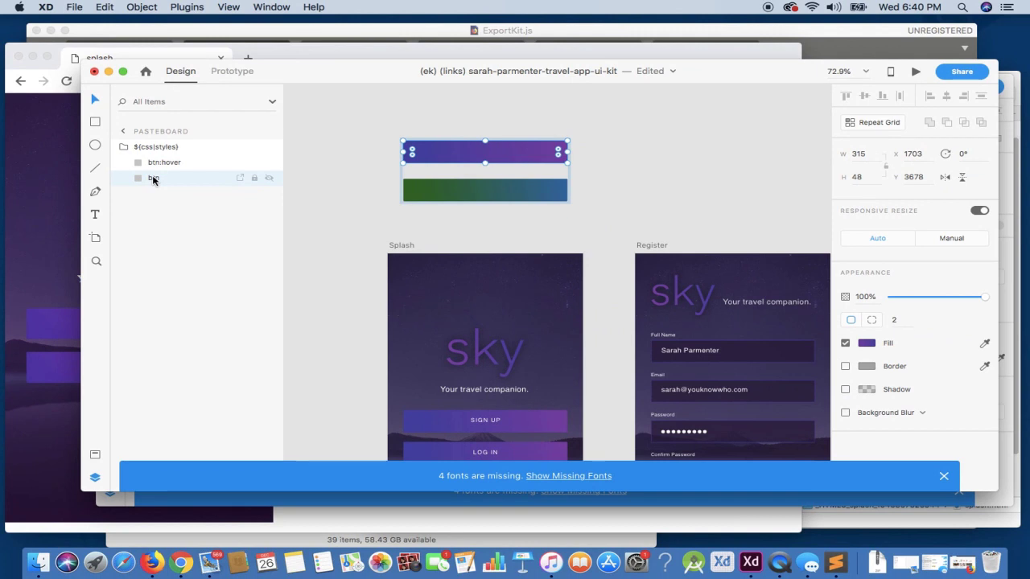
{"action": "left_click", "coordinate": [341, 184]}
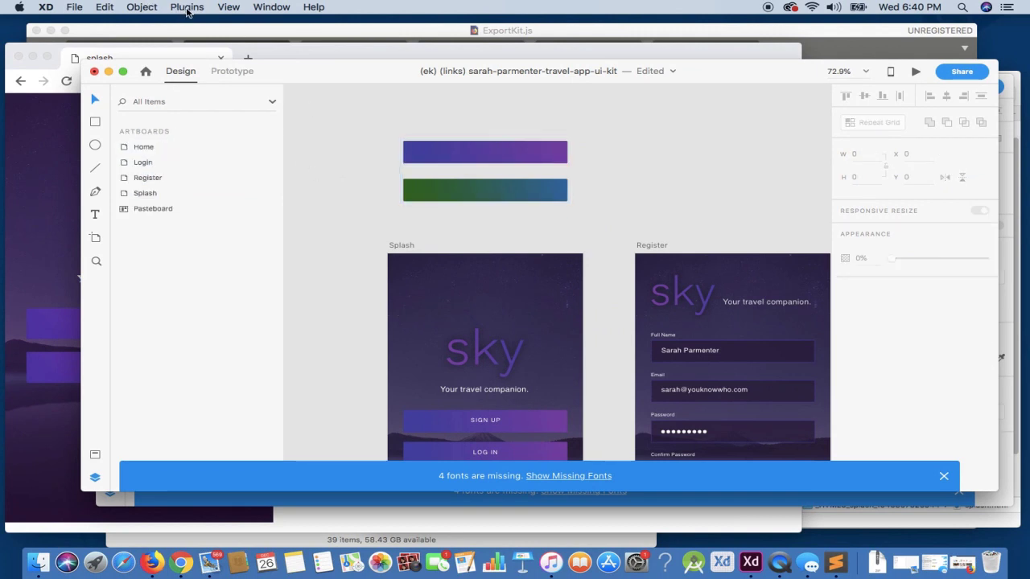
{"action": "left_click", "coordinate": [186, 8]}
{"action": "mouse_move", "coordinate": [249, 24]}
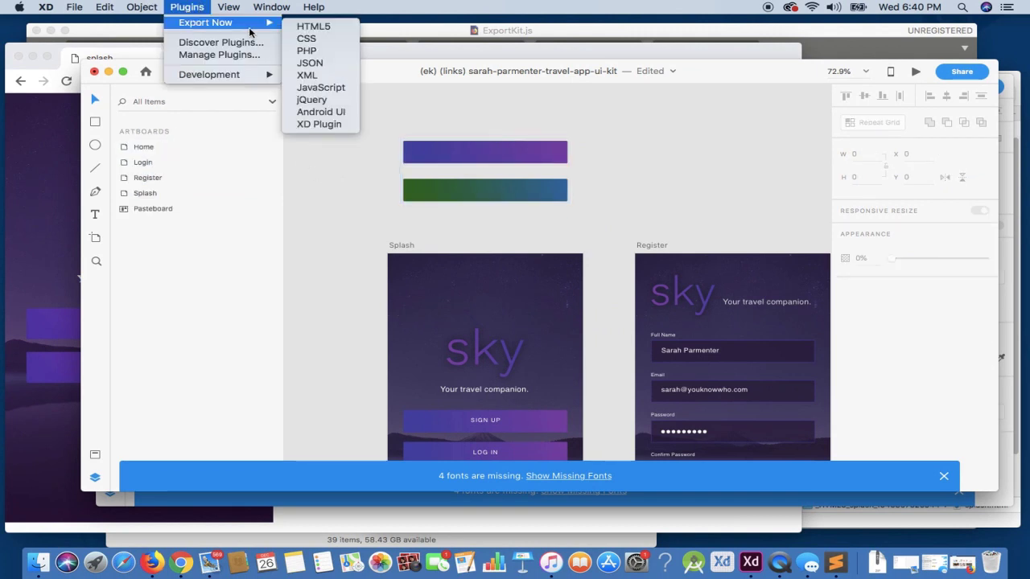
{"action": "left_click", "coordinate": [320, 27]}
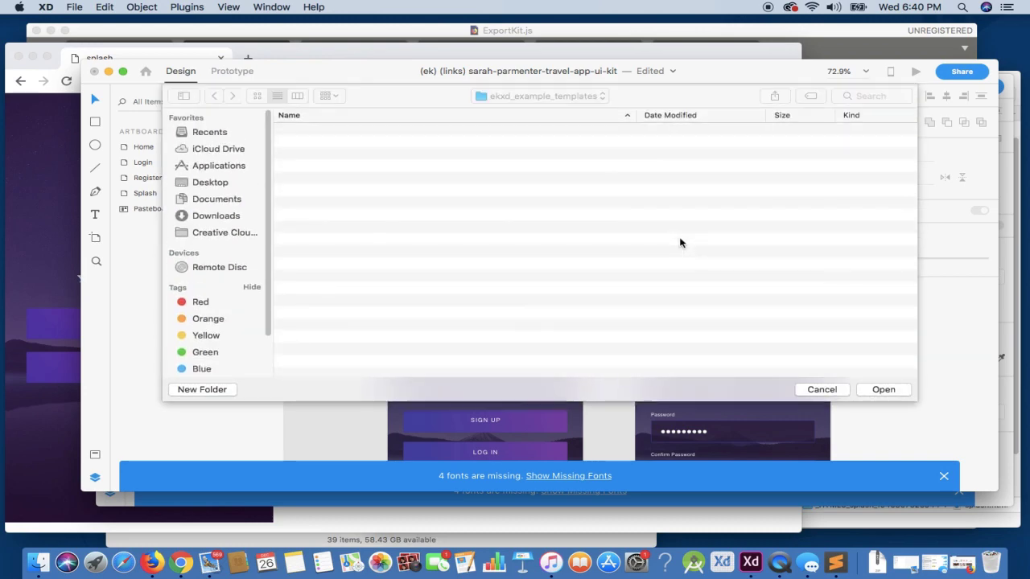
{"action": "left_click", "coordinate": [882, 389]}
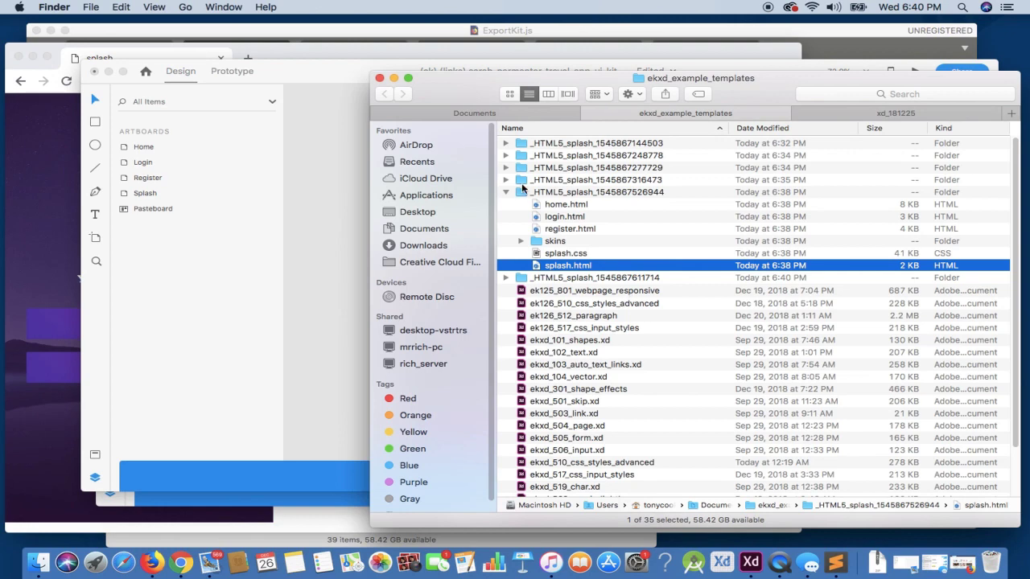
{"action": "left_click", "coordinate": [505, 191]}
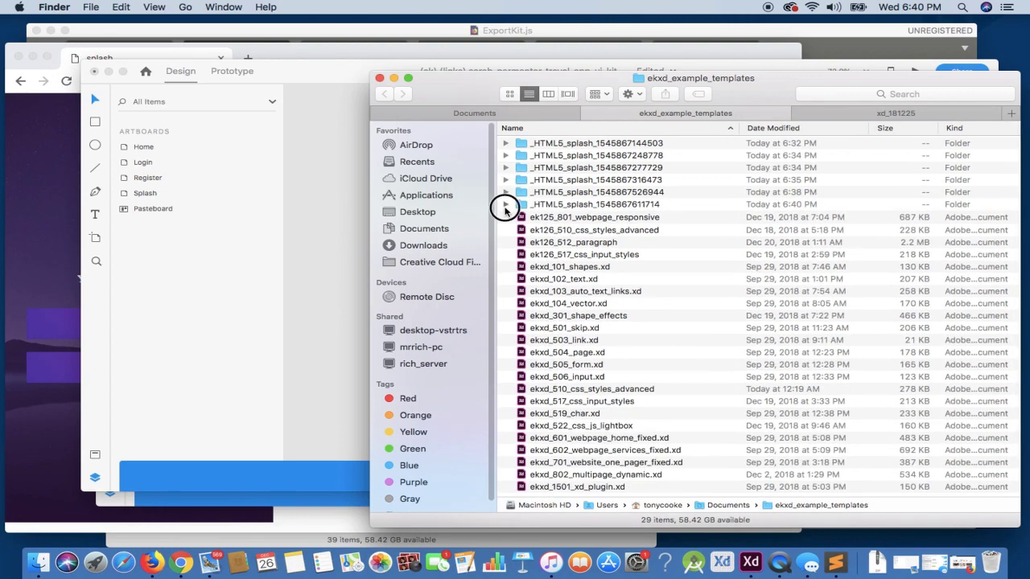
{"action": "left_click", "coordinate": [505, 204]}
{"action": "left_click_drag", "start_coordinate": [568, 277], "coordinate": [32, 252]}
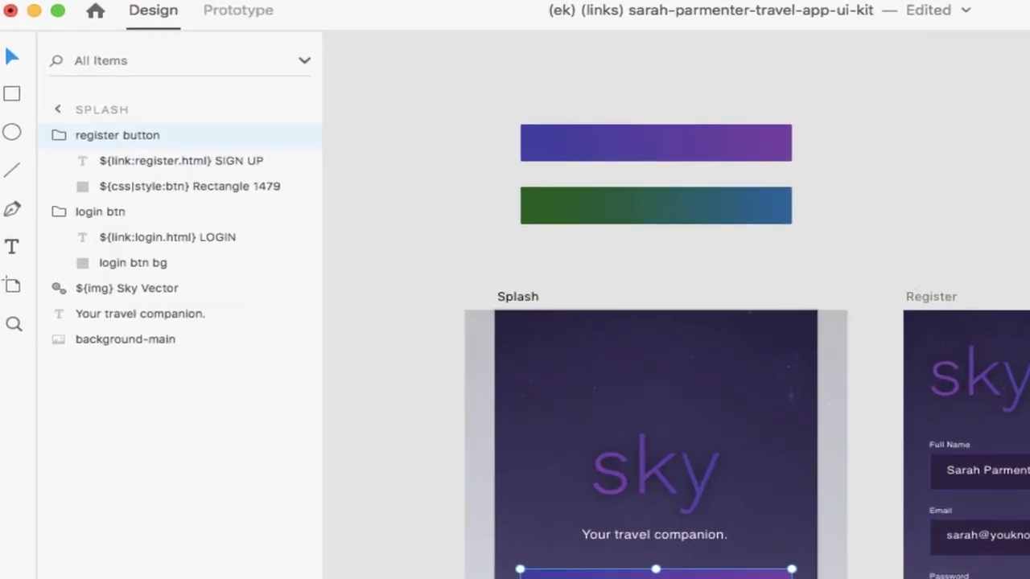
Step: Remove the register.html link prefix from the SIGN UP text layer's name
{"action": "double_click", "coordinate": [180, 161]}
{"action": "left_click", "coordinate": [193, 161]}
{"action": "left_click", "coordinate": [218, 160]}
{"action": "left_click_drag", "start_coordinate": [218, 160], "coordinate": [62, 161]}
{"action": "key", "text": "BackSpace"}
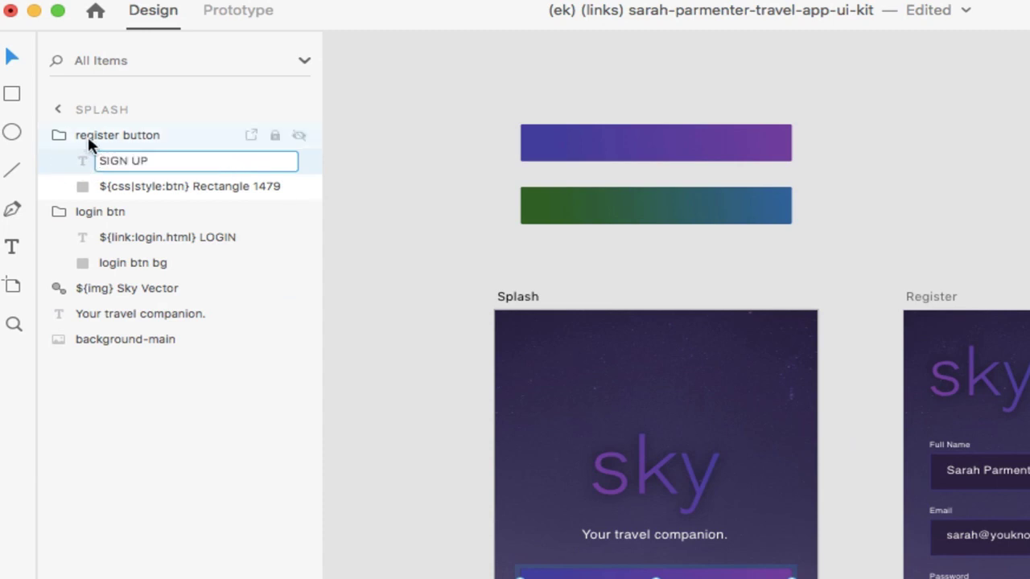
{"action": "left_click", "coordinate": [86, 137]}
Step: Rename the register button group with the prefix ${class|a:href="register.html"} and select the pasteboard styles group
{"action": "double_click", "coordinate": [83, 136]}
{"action": "left_click", "coordinate": [76, 135]}
{"action": "type", "text": "${"}
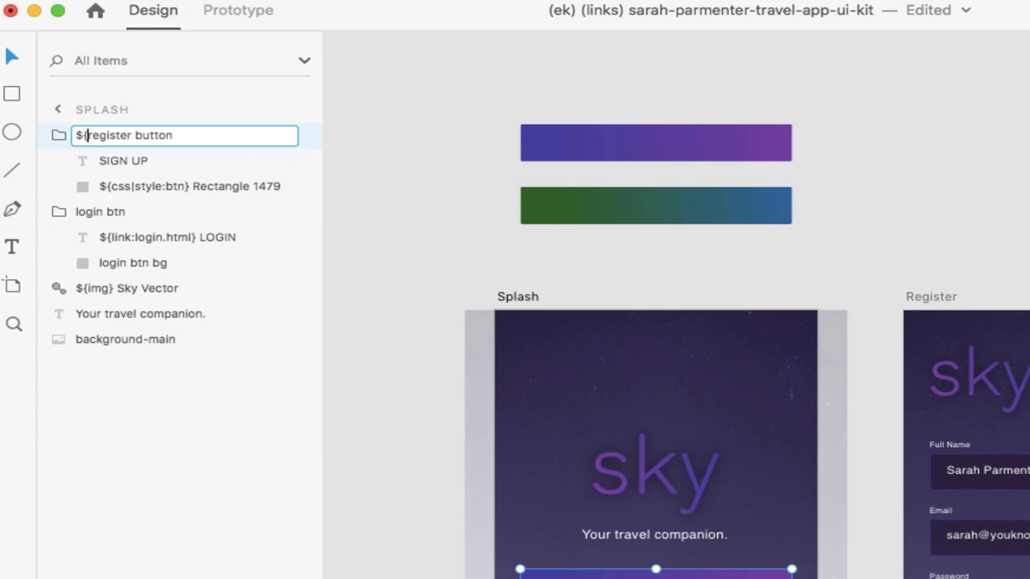
{"action": "type", "text": "class"}
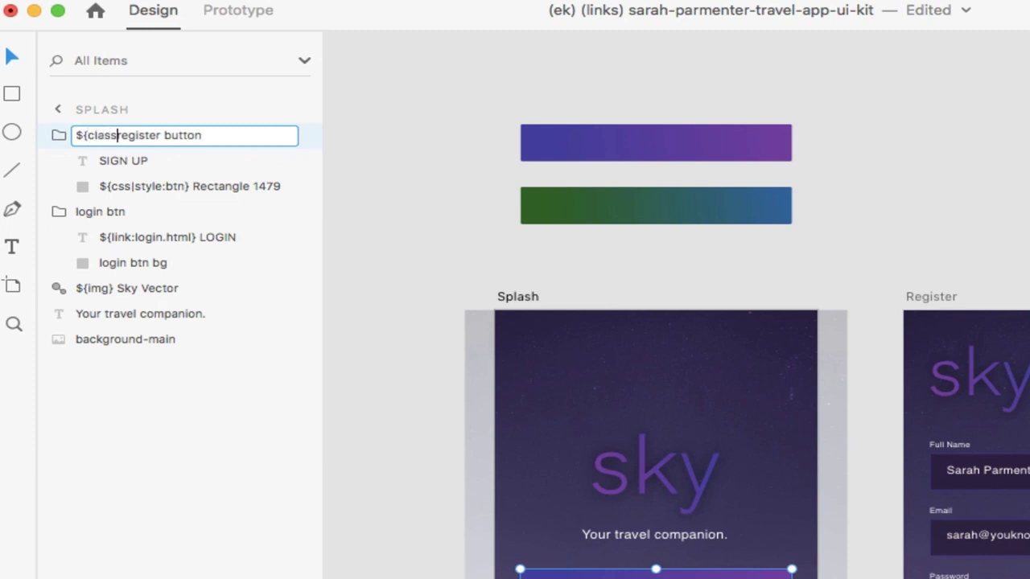
{"action": "type", "text": "|a"}
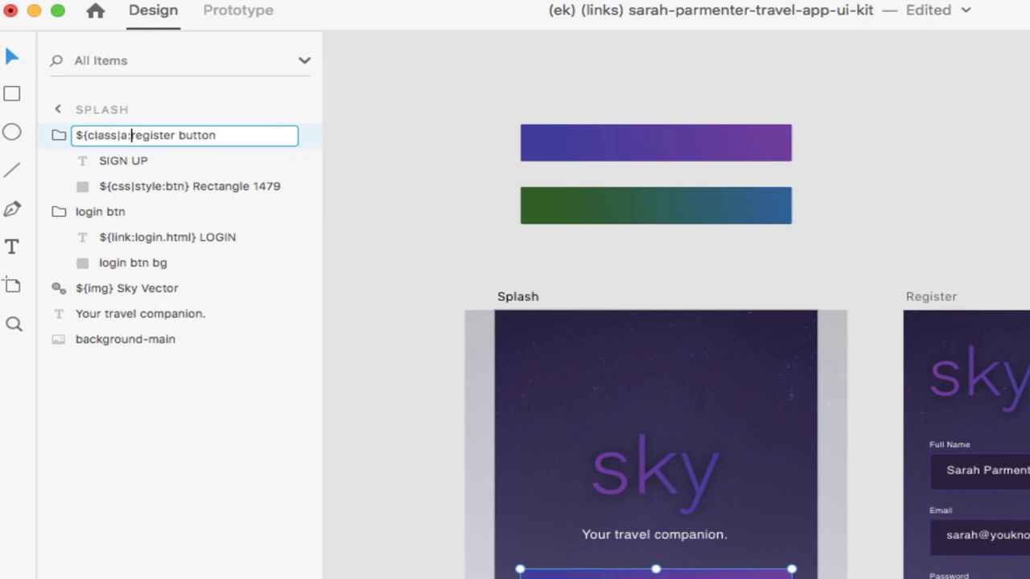
{"action": "type", "text": ":href=\"\""}
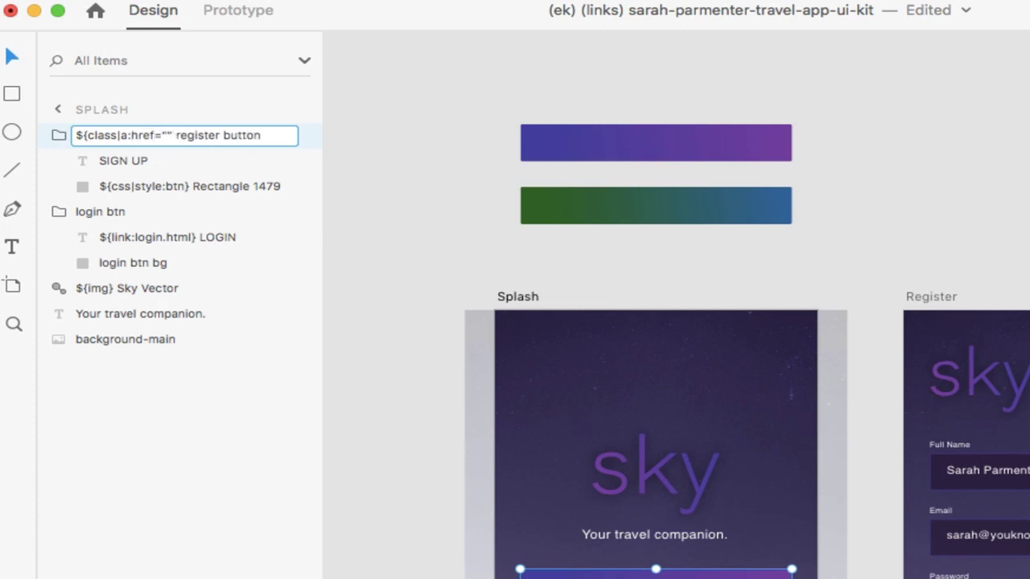
{"action": "type", "text": " }"}
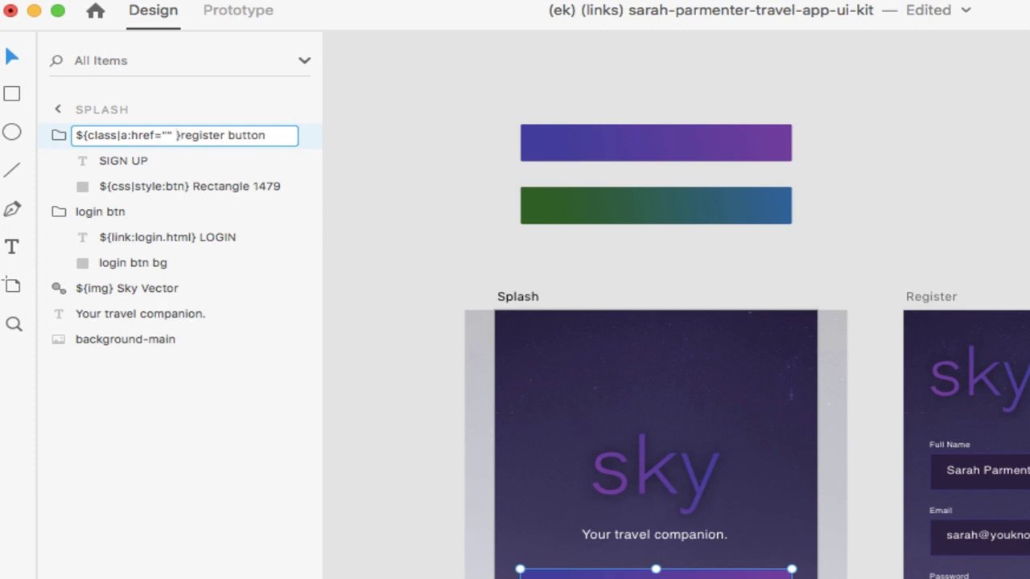
{"action": "key", "text": "Left"}
{"action": "key", "text": "BackSpace"}
{"action": "type", "text": "register.ht"}
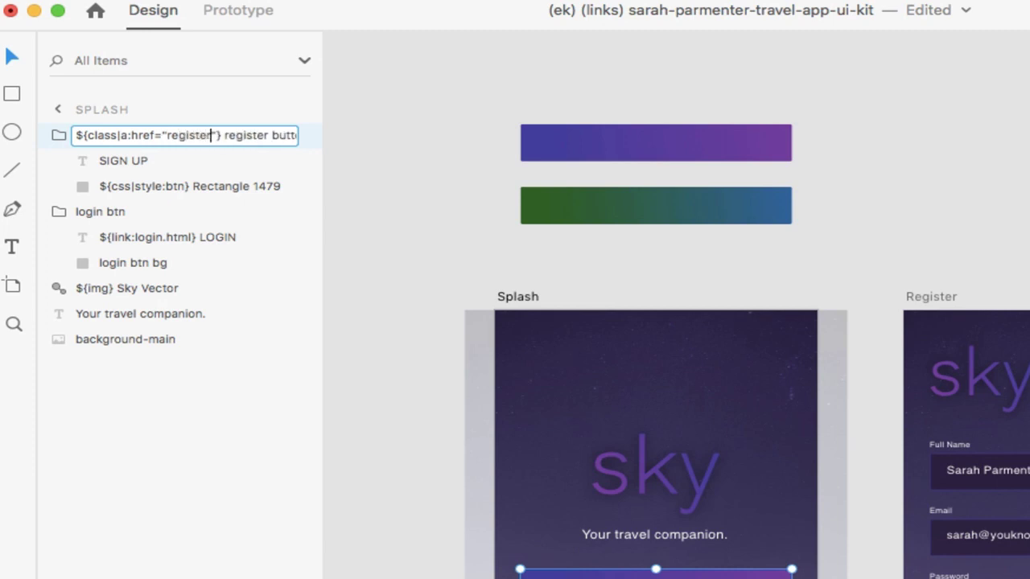
{"action": "type", "text": "ml"}
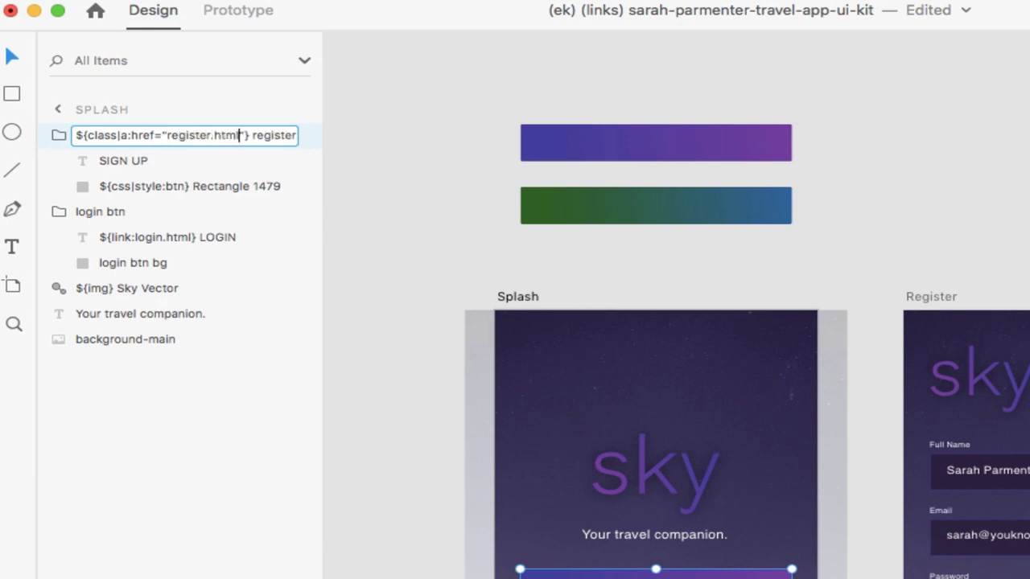
{"action": "left_click", "coordinate": [172, 192]}
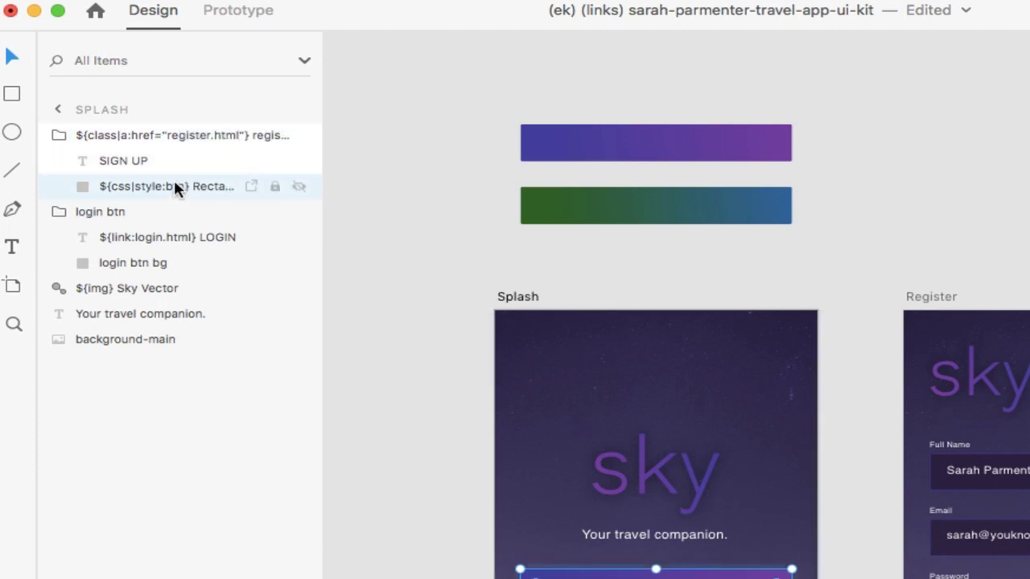
{"action": "left_click", "coordinate": [641, 211]}
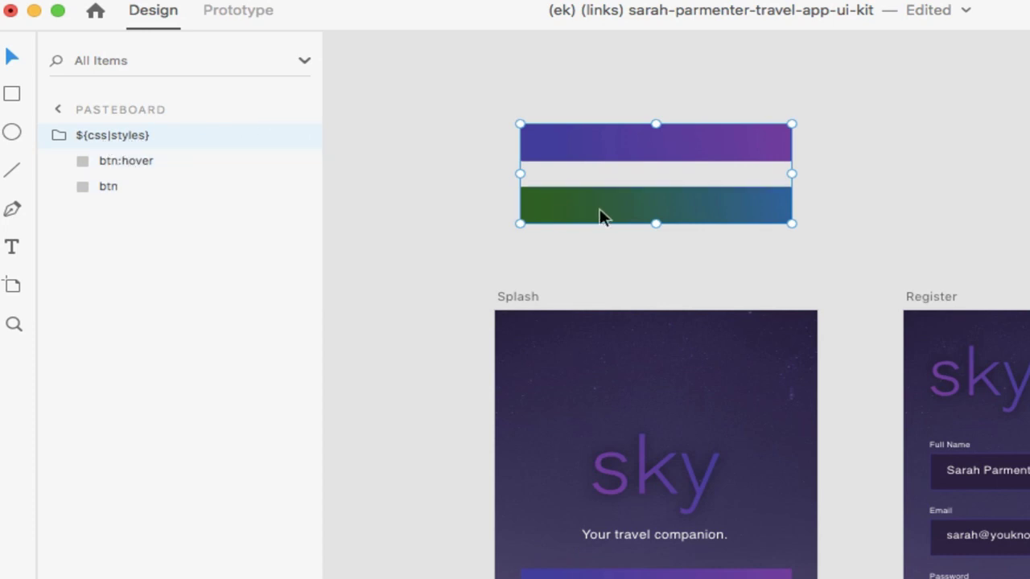
Step: Strip the link tag from the register group's name and wrap the group in a new group
{"action": "left_click", "coordinate": [700, 572]}
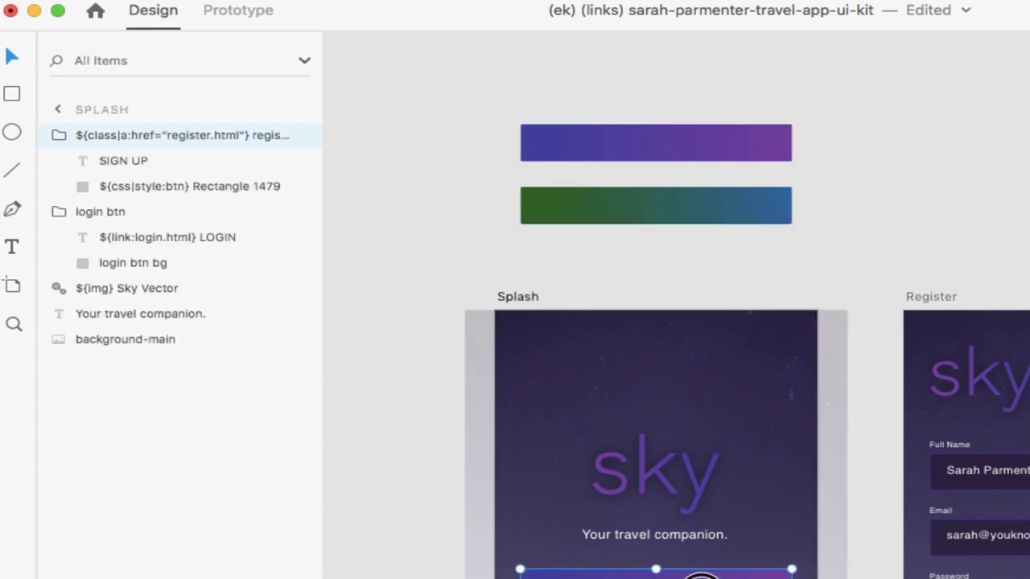
{"action": "left_click", "coordinate": [149, 161]}
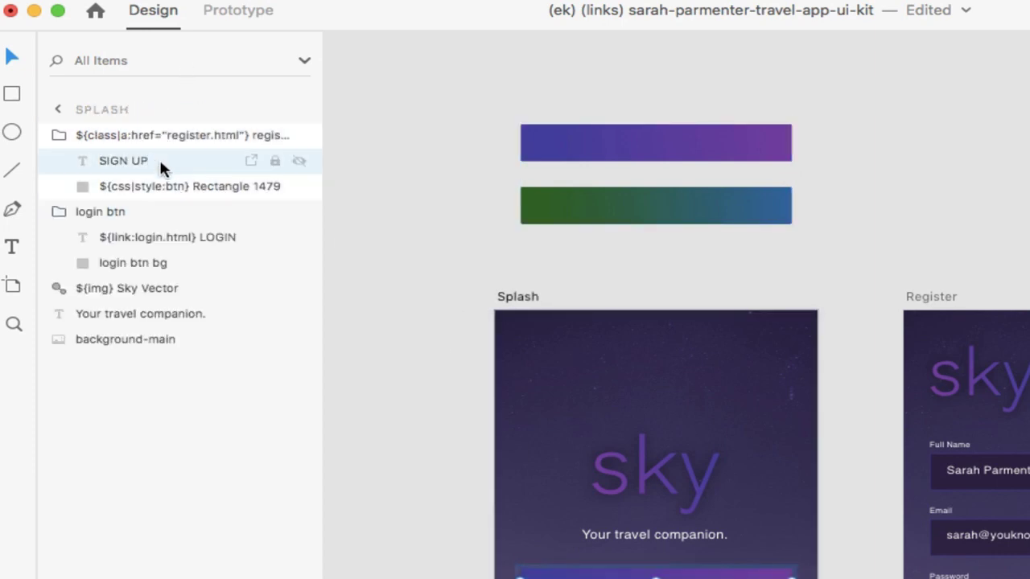
{"action": "double_click", "coordinate": [205, 135]}
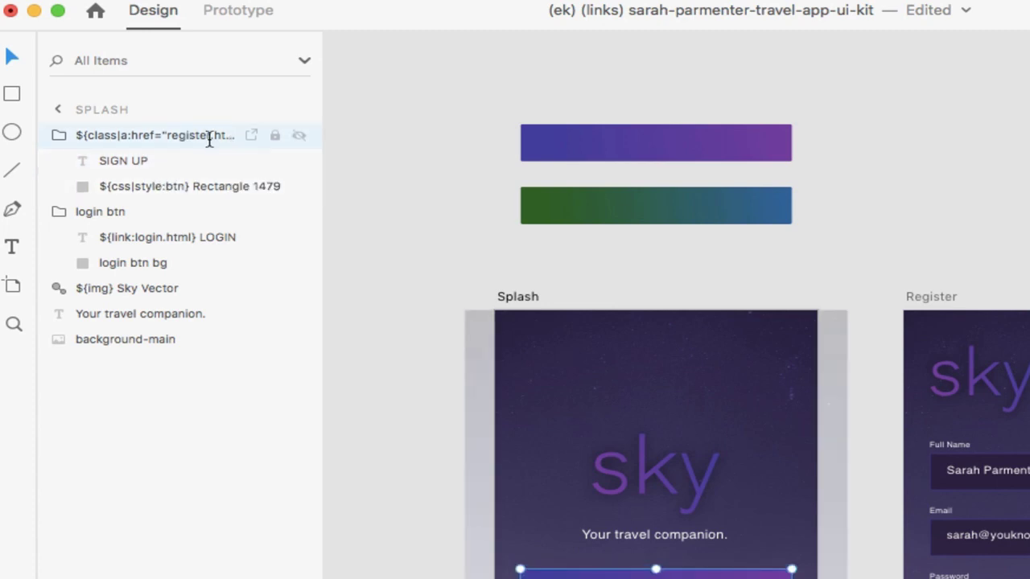
{"action": "left_click", "coordinate": [248, 135]}
{"action": "left_click_drag", "start_coordinate": [248, 135], "coordinate": [69, 137]}
{"action": "key", "text": "super+c"}
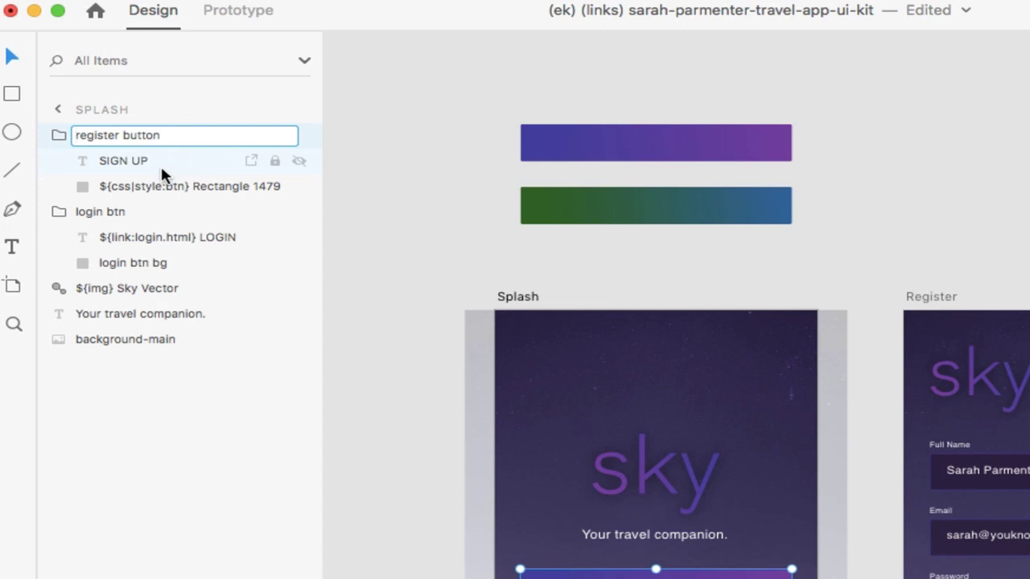
{"action": "key", "text": "Return"}
{"action": "key", "text": "ctrl+z"}
Step: Rename the outer Group 80 to ${class|a:href="register.html"} register link
{"action": "left_click", "coordinate": [61, 135]}
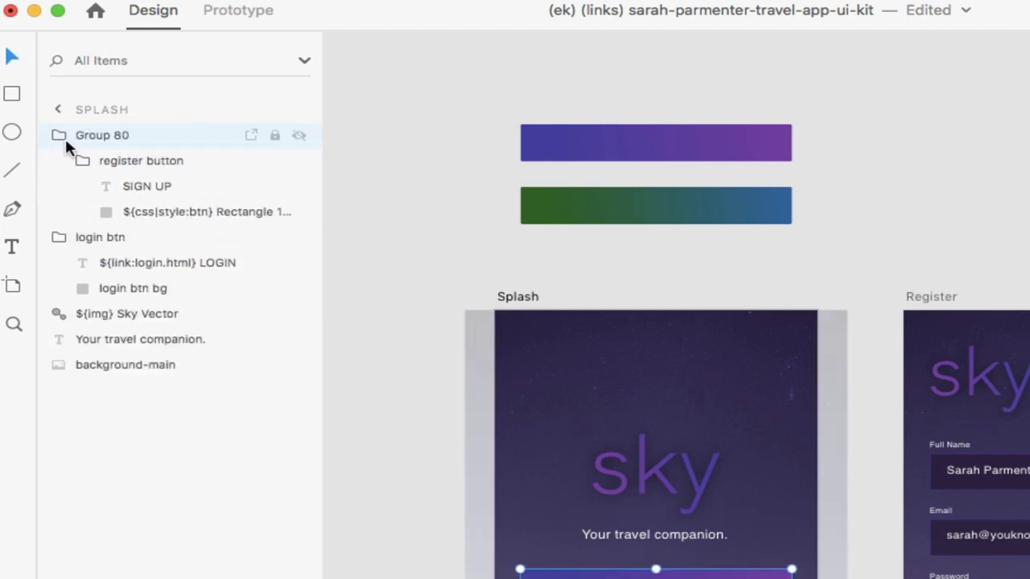
{"action": "left_click", "coordinate": [89, 144]}
{"action": "double_click", "coordinate": [83, 137]}
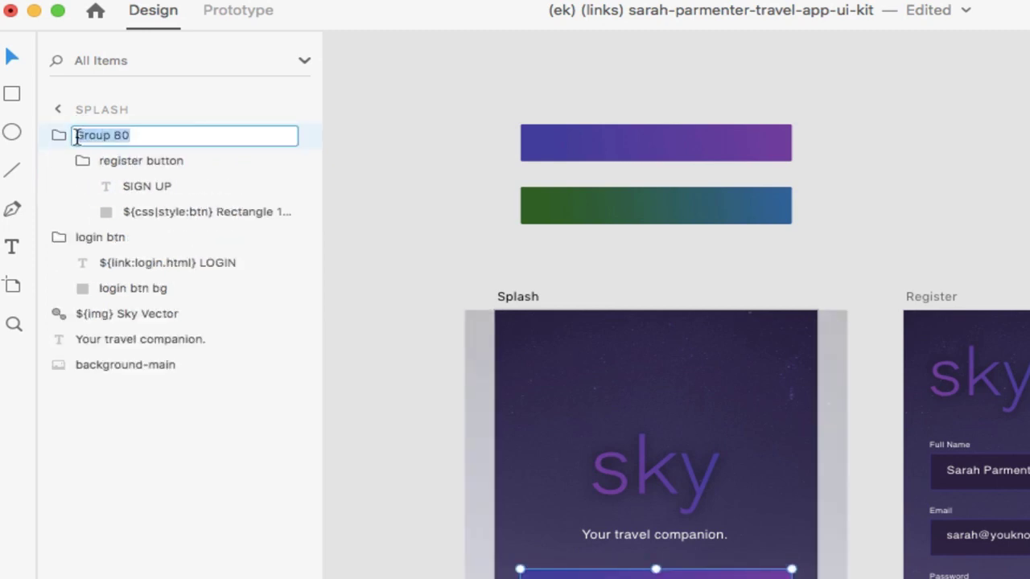
{"action": "left_click", "coordinate": [76, 137]}
{"action": "key", "text": "super+v"}
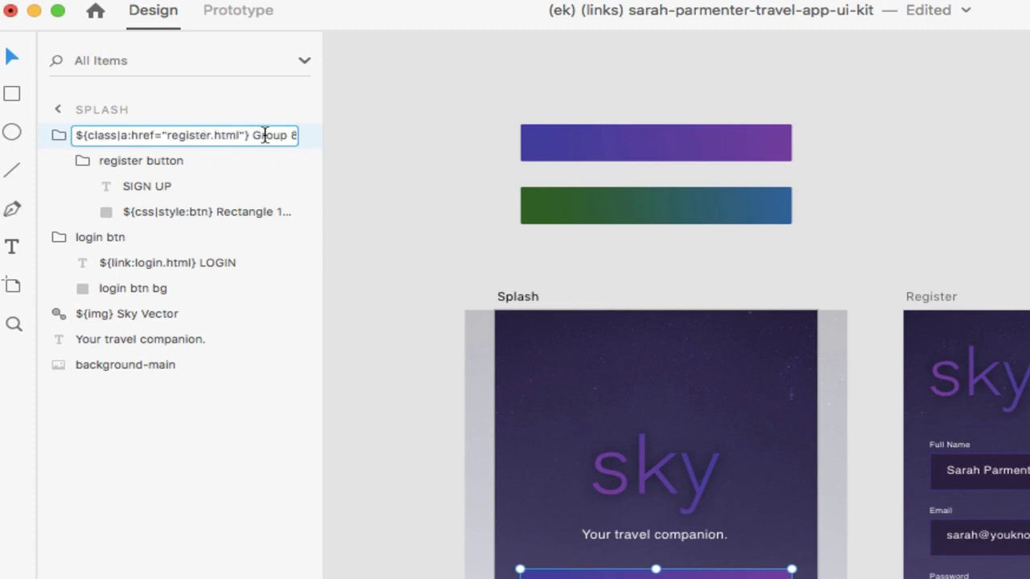
{"action": "left_click", "coordinate": [330, 139], "text": "shift"}
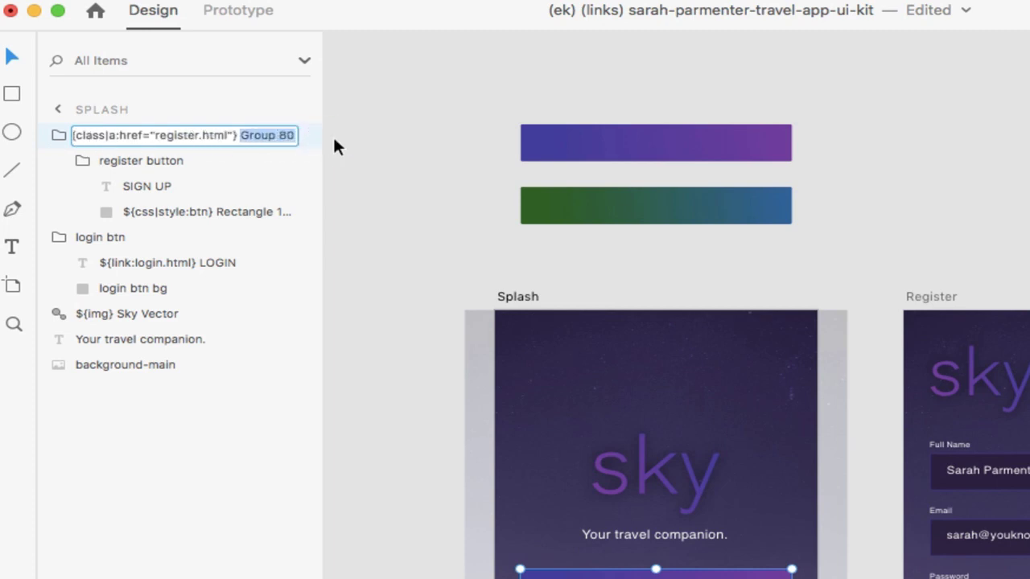
{"action": "type", "text": "REGI"}
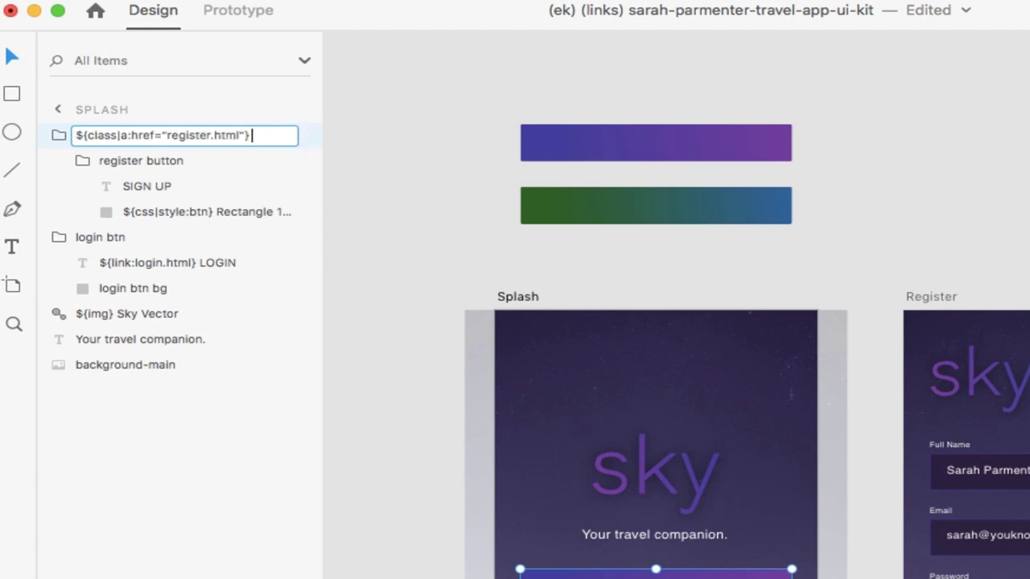
{"action": "type", "text": "register l"}
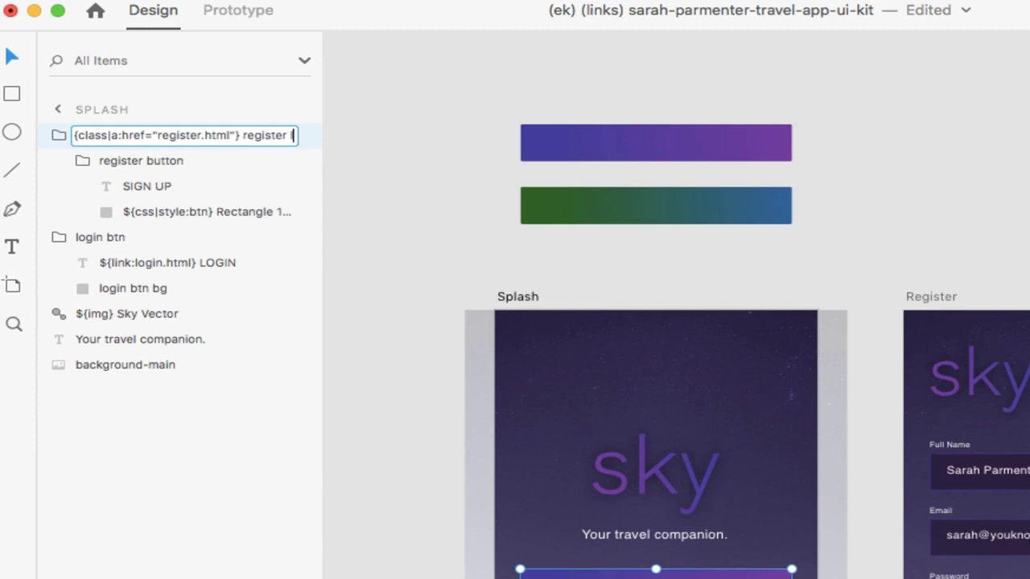
{"action": "type", "text": "ink"}
{"action": "key", "text": "Return"}
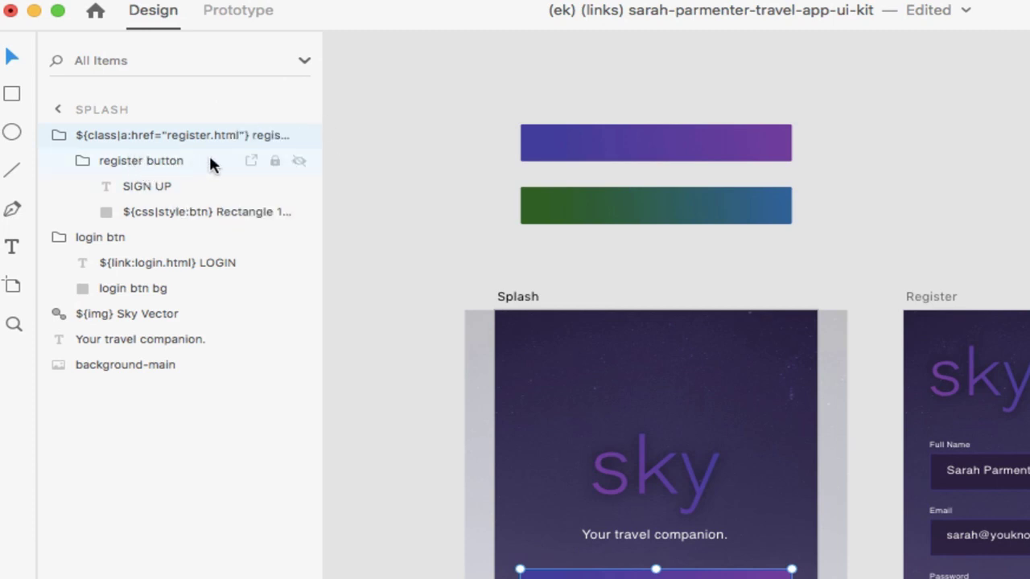
{"action": "left_click", "coordinate": [132, 162]}
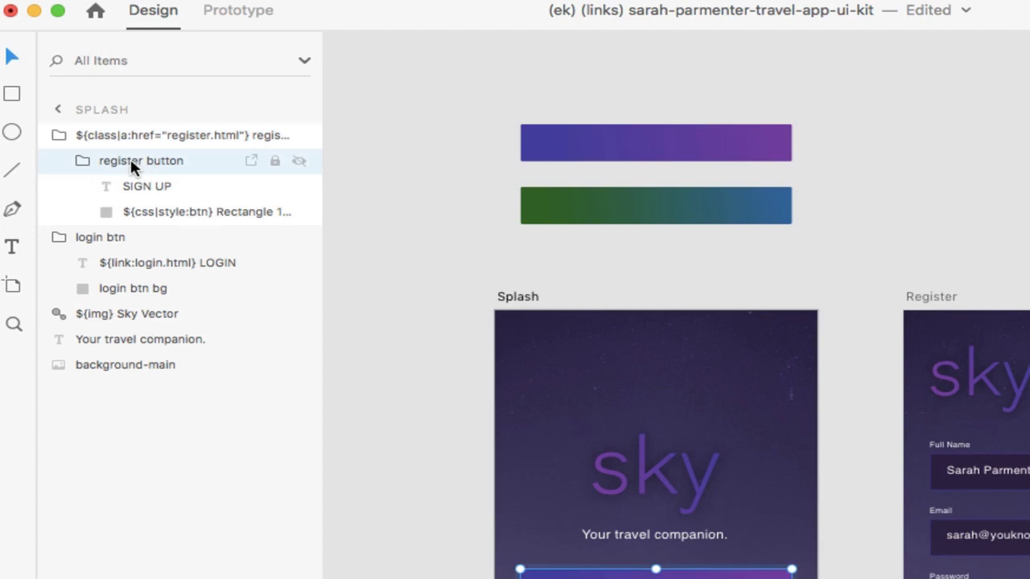
Step: Prefix the inner register button group's name with ${css|style:btn_container}
{"action": "left_click", "coordinate": [177, 164]}
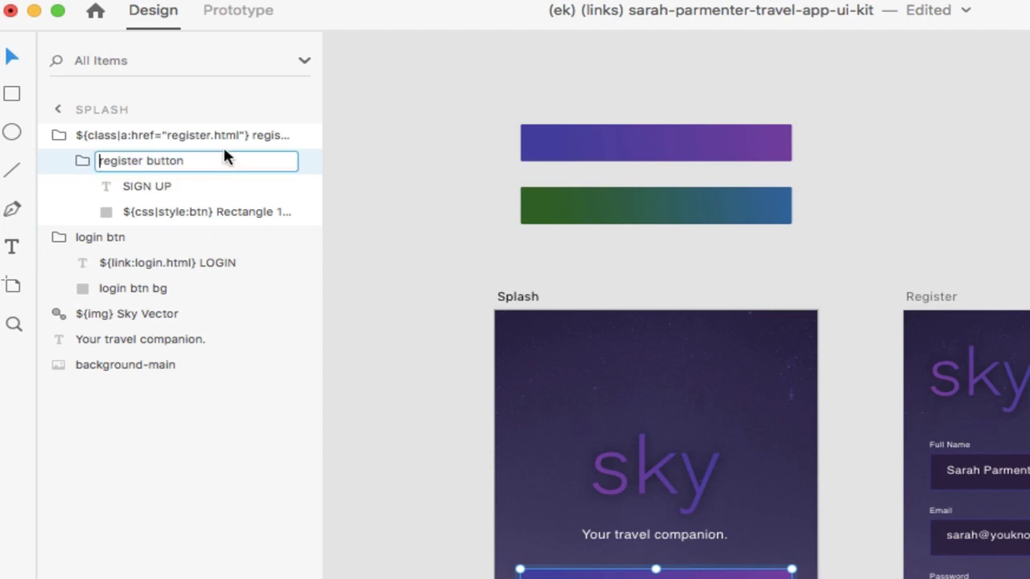
{"action": "type", "text": "${css"}
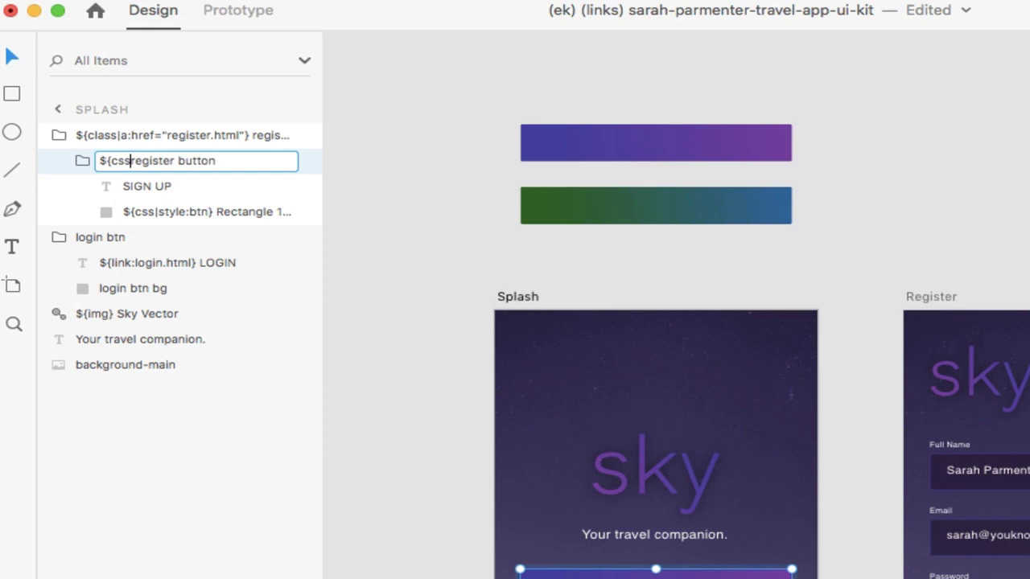
{"action": "type", "text": "|style:"}
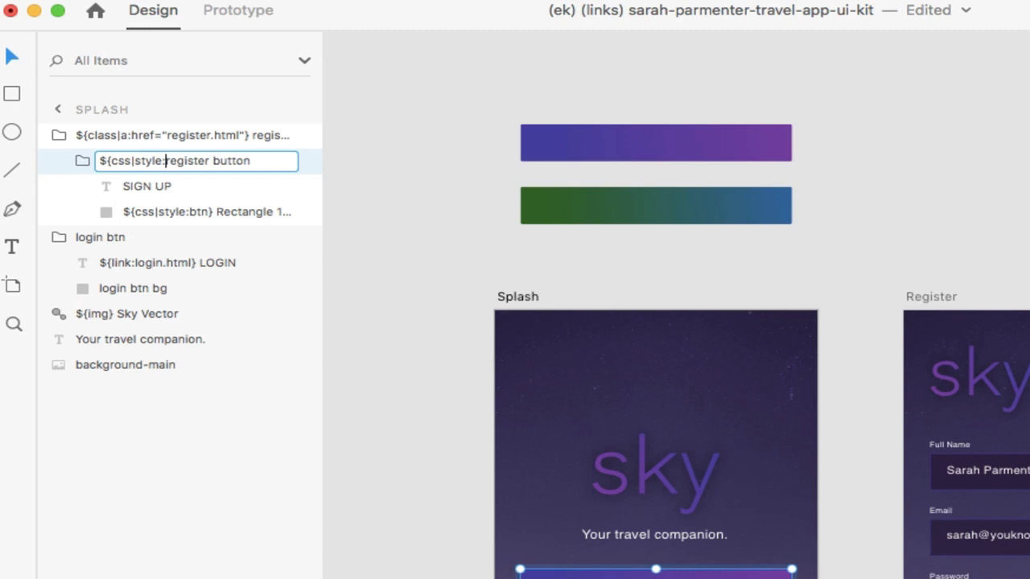
{"action": "type", "text": "btn_cont"}
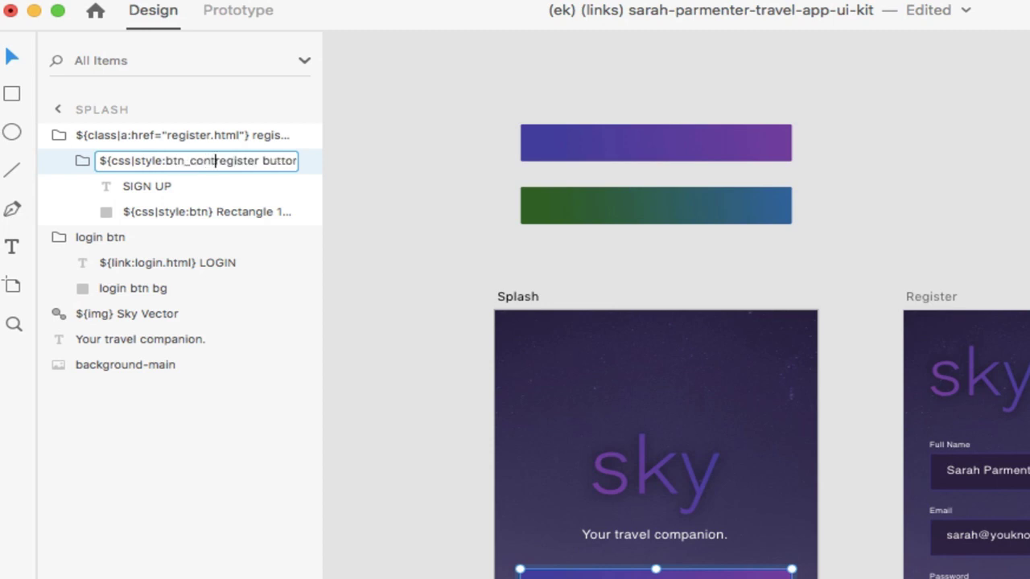
{"action": "type", "text": "ainer"}
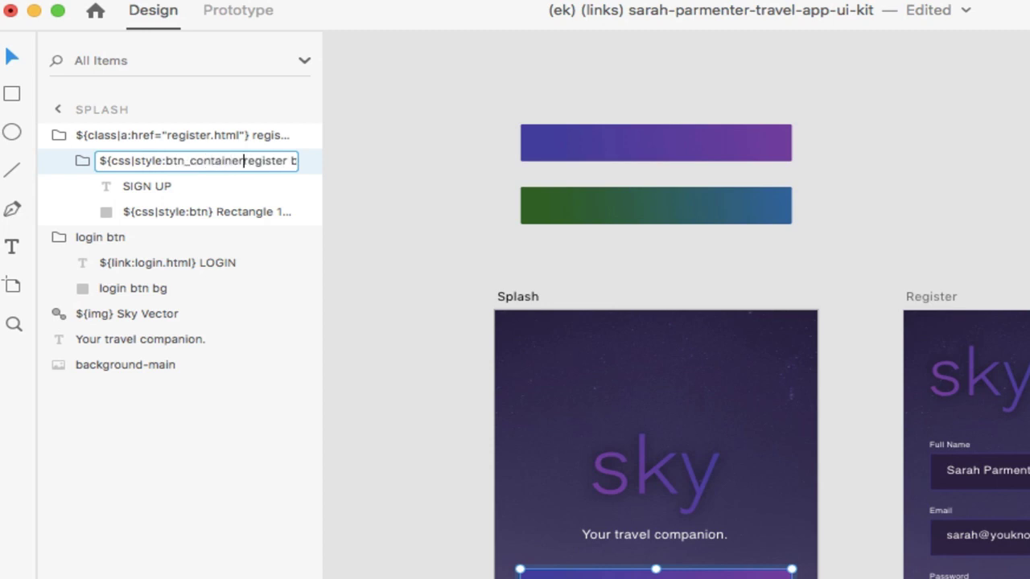
{"action": "type", "text": "}"}
{"action": "key", "text": "Return"}
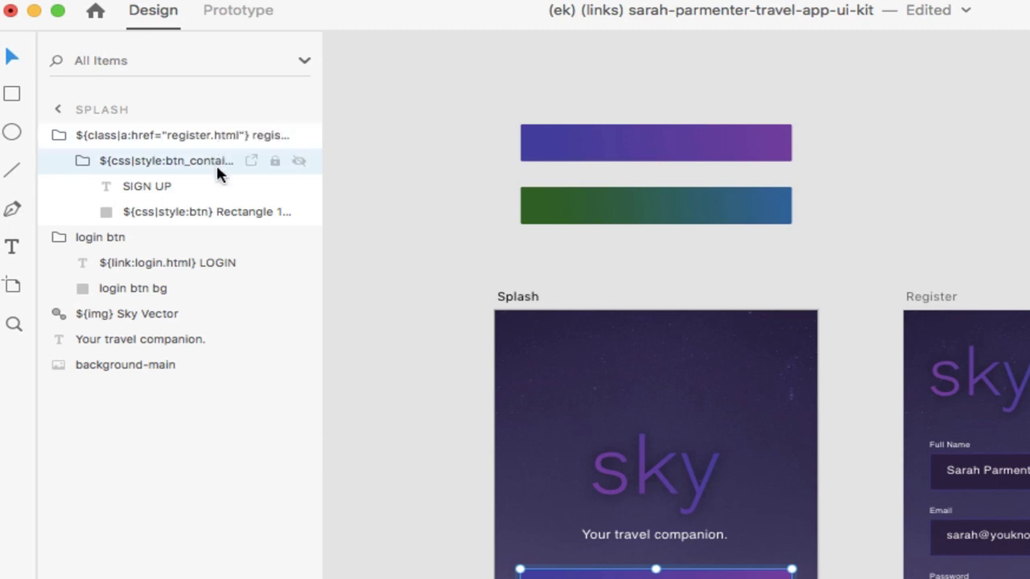
Step: Change the background rectangle's style tag from btn to bg
{"action": "left_click", "coordinate": [198, 209]}
{"action": "double_click", "coordinate": [198, 210]}
{"action": "key", "text": "Escape"}
{"action": "double_click", "coordinate": [203, 211]}
{"action": "left_click", "coordinate": [210, 213]}
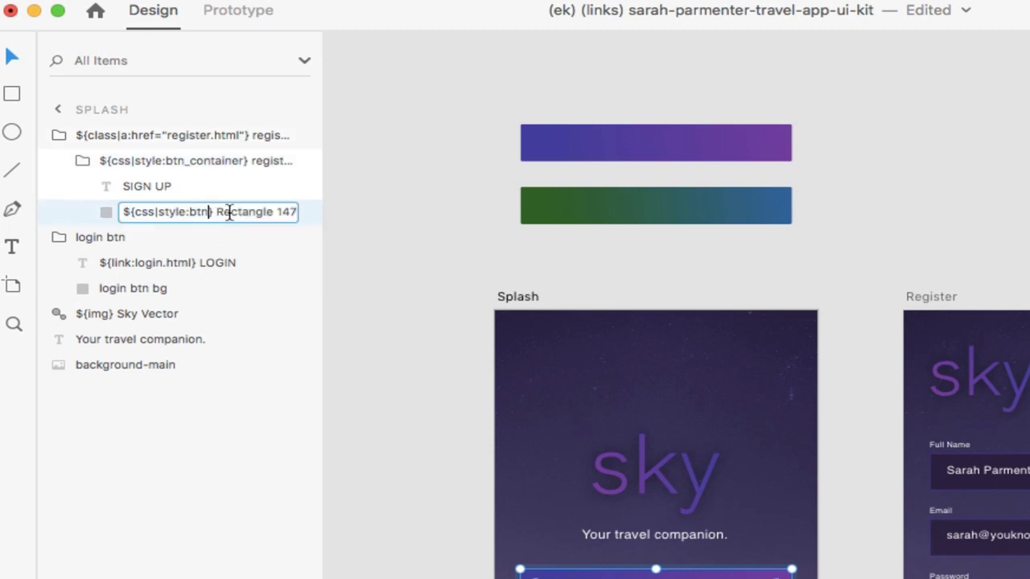
{"action": "key", "text": "BackSpace"}
{"action": "key", "text": "BackSpace"}
{"action": "type", "text": "g"}
{"action": "key", "text": "Return"}
Step: Delete _container from the group's tag so it reads ${css|style:btn} register button
{"action": "double_click", "coordinate": [198, 161]}
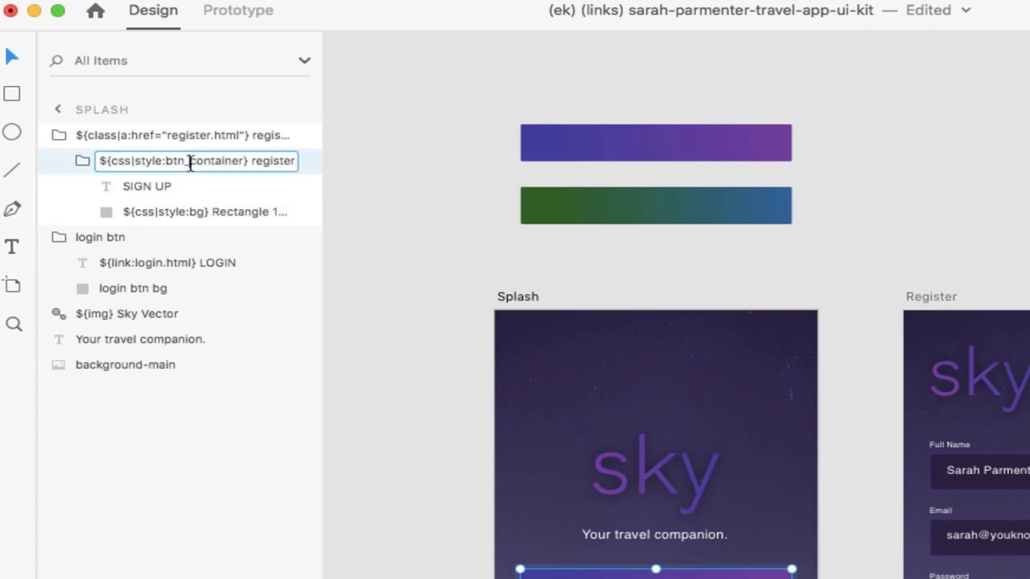
{"action": "left_click", "coordinate": [243, 165]}
{"action": "left_click_drag", "start_coordinate": [243, 165], "coordinate": [184, 166]}
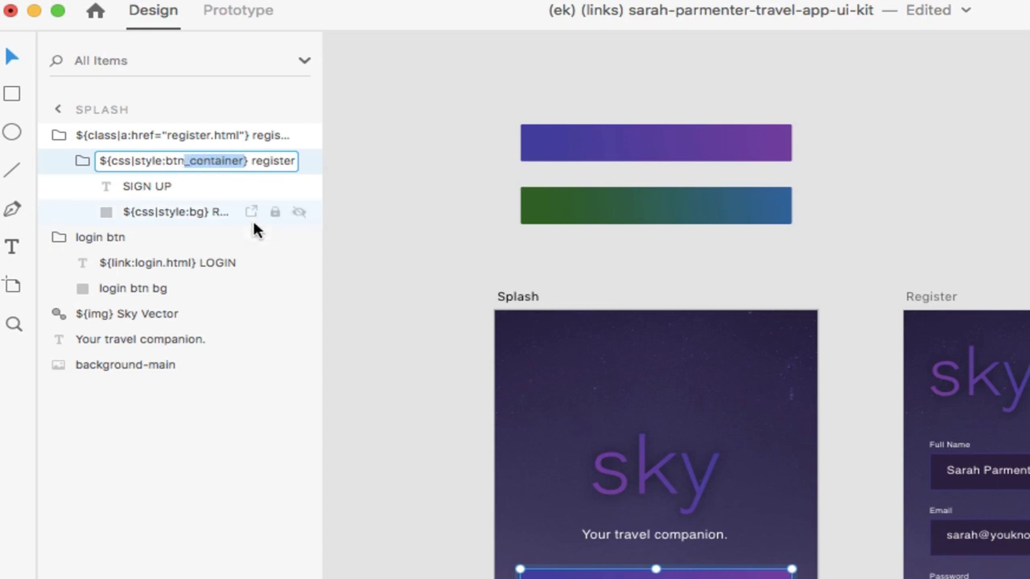
{"action": "key", "text": "BackSpace"}
{"action": "key", "text": "Return"}
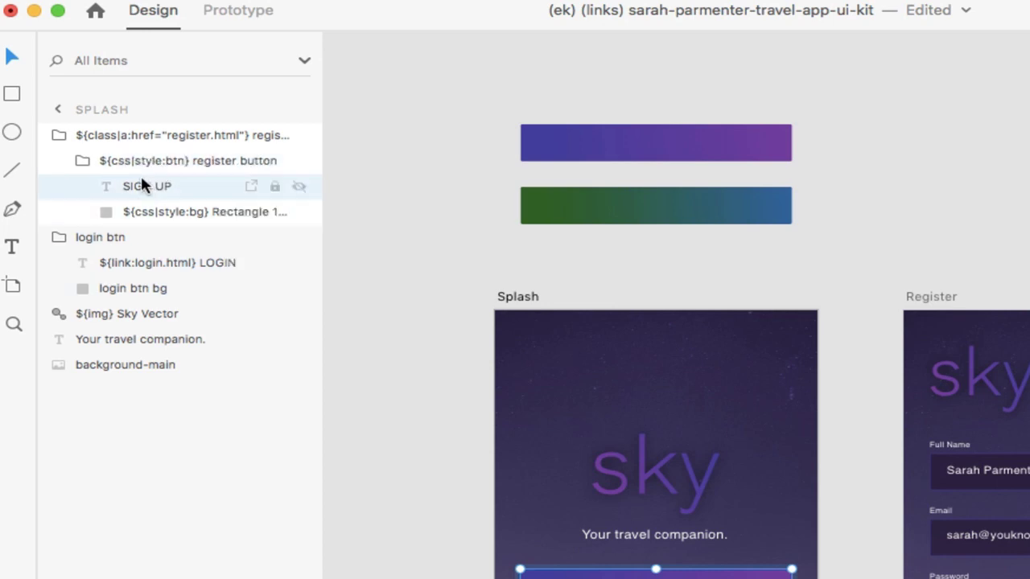
{"action": "left_click", "coordinate": [144, 184]}
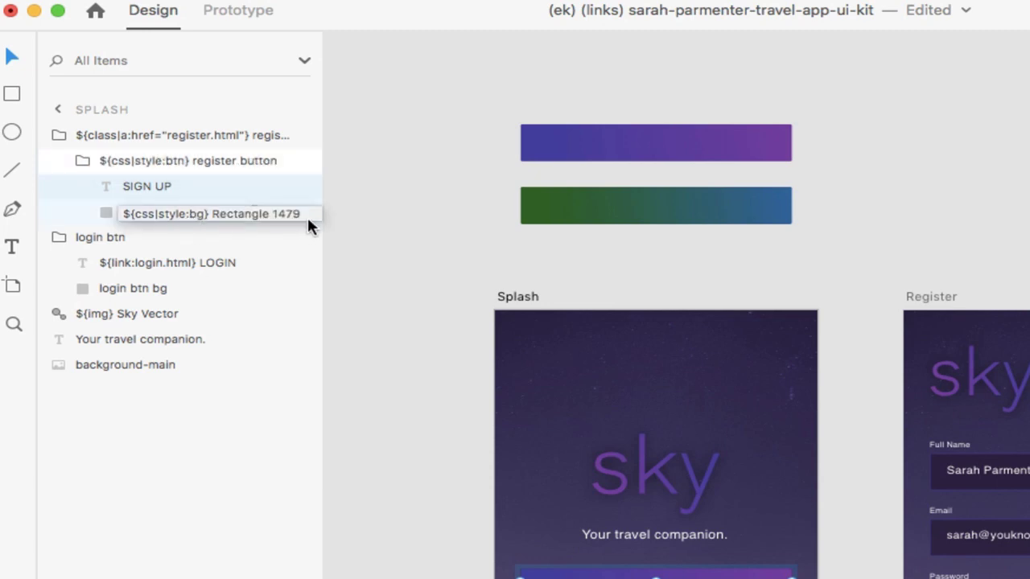
Step: Rename the green btn:hover bar layer to bg:hover
{"action": "left_click", "coordinate": [616, 212]}
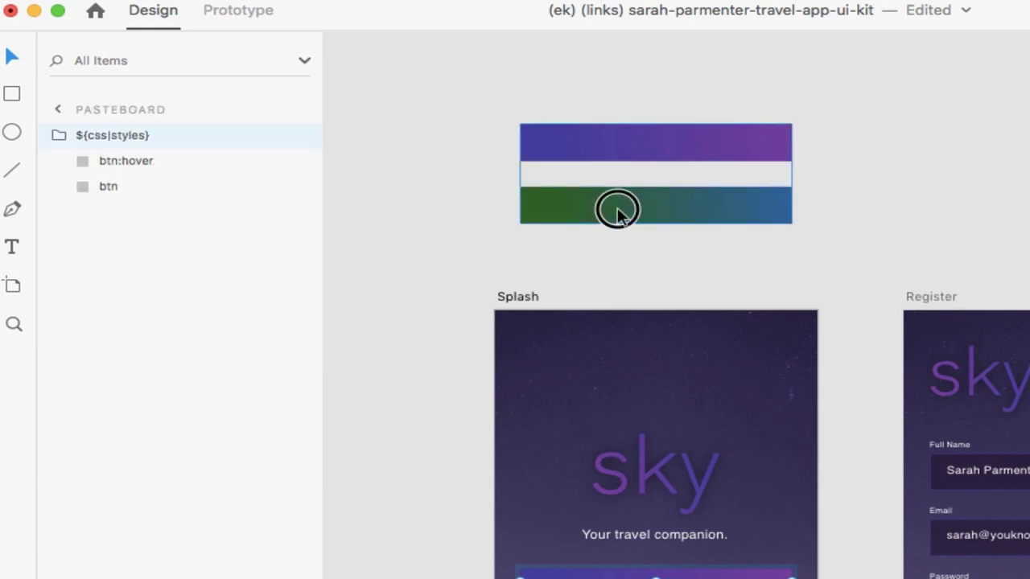
{"action": "double_click", "coordinate": [107, 165]}
{"action": "left_click", "coordinate": [117, 163]}
{"action": "left_click", "coordinate": [114, 164]}
{"action": "key", "text": "BackSpace"}
{"action": "key", "text": "BackSpace"}
{"action": "type", "text": "g"}
{"action": "key", "text": "Return"}
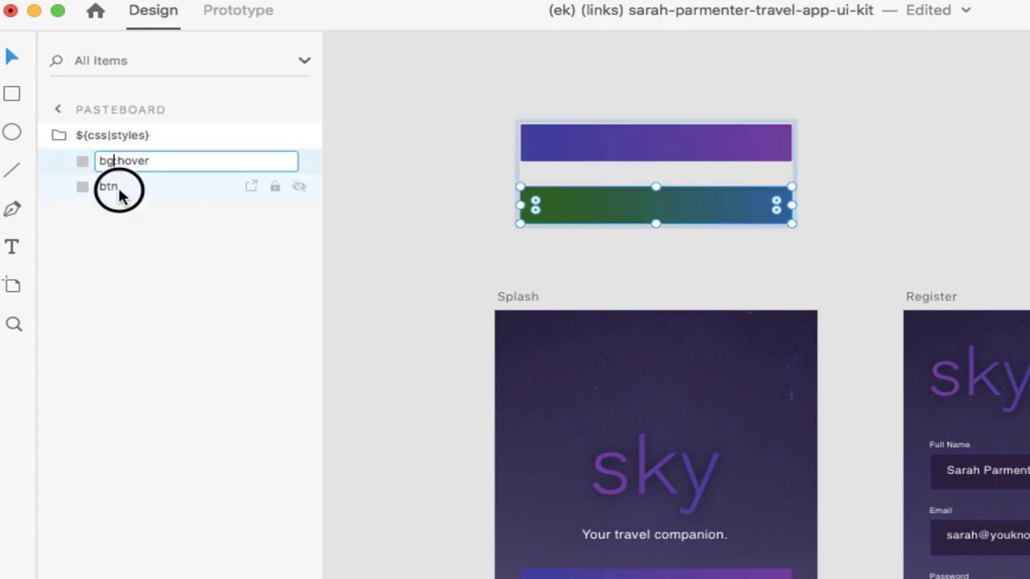
Step: Rename the purple btn bar layer to bg
{"action": "left_click", "coordinate": [114, 187]}
{"action": "double_click", "coordinate": [115, 187]}
{"action": "left_click", "coordinate": [109, 185]}
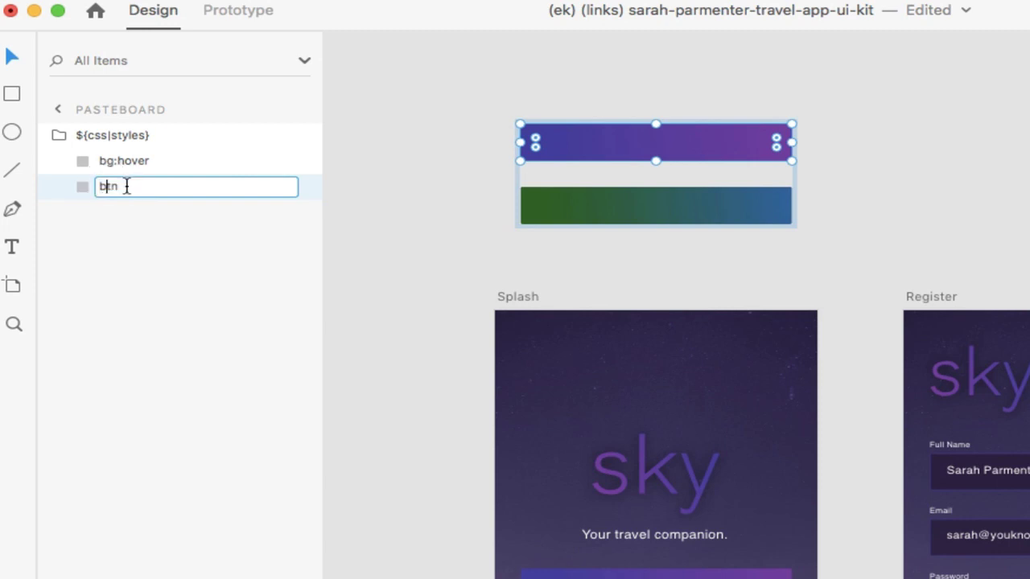
{"action": "key", "text": "BackSpace"}
{"action": "key", "text": "BackSpace"}
{"action": "type", "text": "g"}
{"action": "key", "text": "Return"}
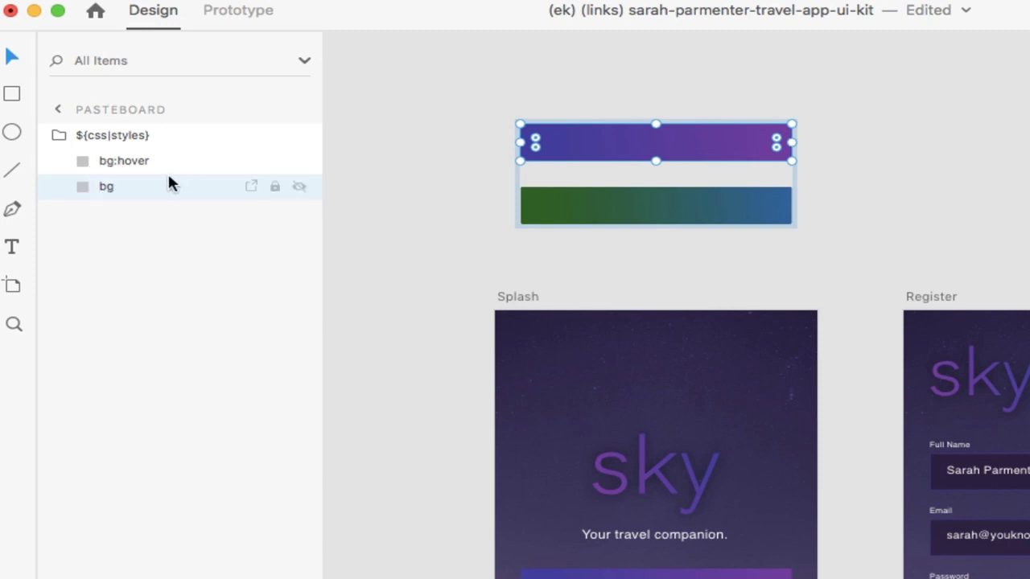
{"action": "left_click", "coordinate": [692, 573]}
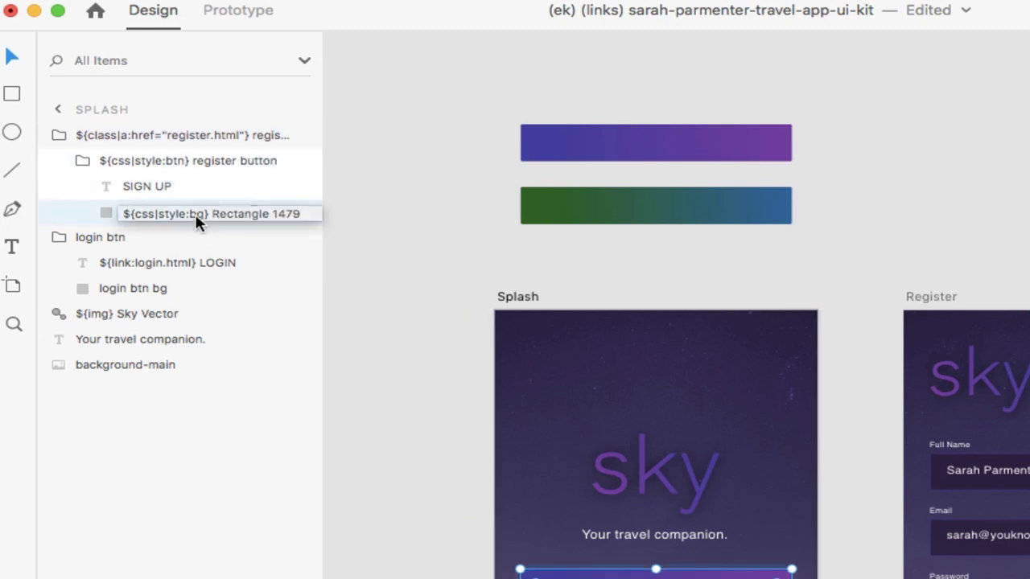
Step: Delete :hover from the bg:hover layer so it is named bg too
{"action": "left_click", "coordinate": [583, 220]}
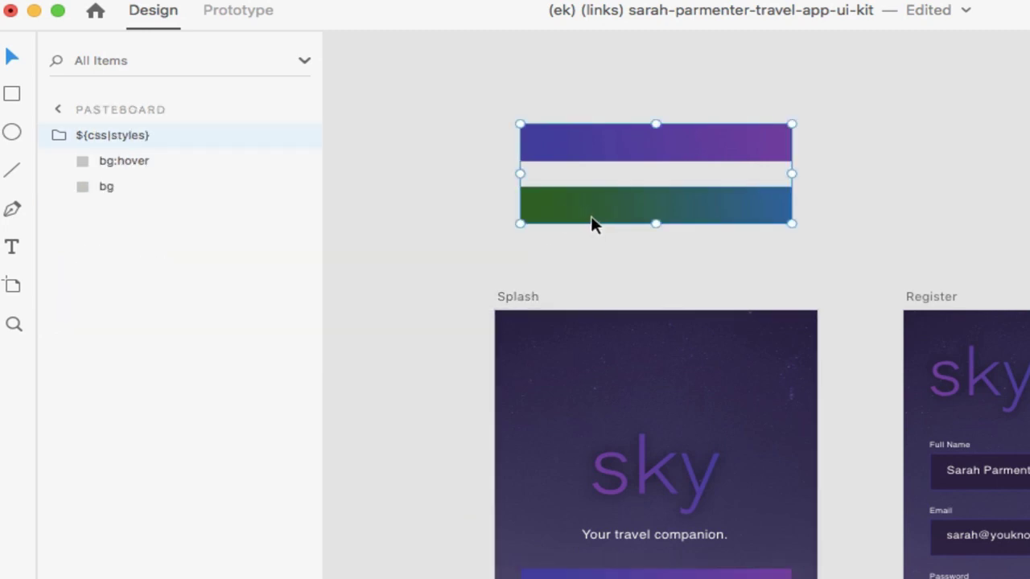
{"action": "left_click", "coordinate": [125, 181]}
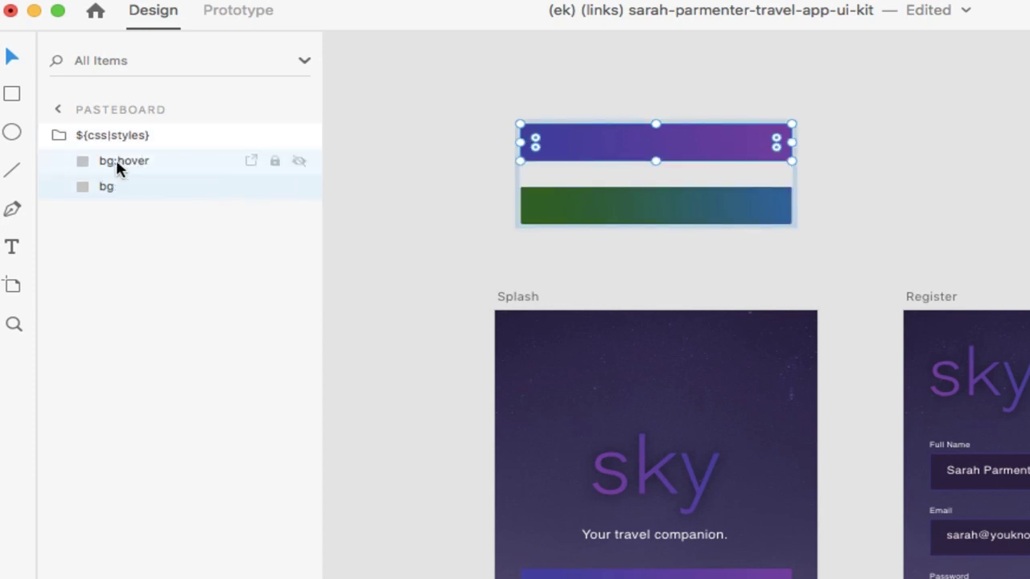
{"action": "left_click", "coordinate": [116, 159]}
{"action": "double_click", "coordinate": [111, 161]}
{"action": "left_click", "coordinate": [115, 161]}
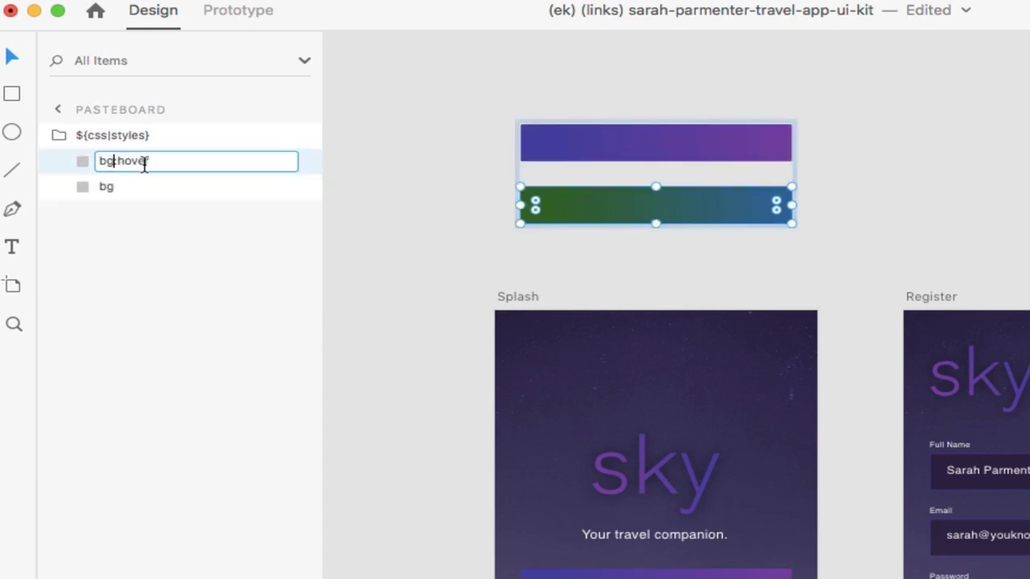
{"action": "left_click", "coordinate": [170, 161], "text": "shift"}
{"action": "key", "text": "BackSpace"}
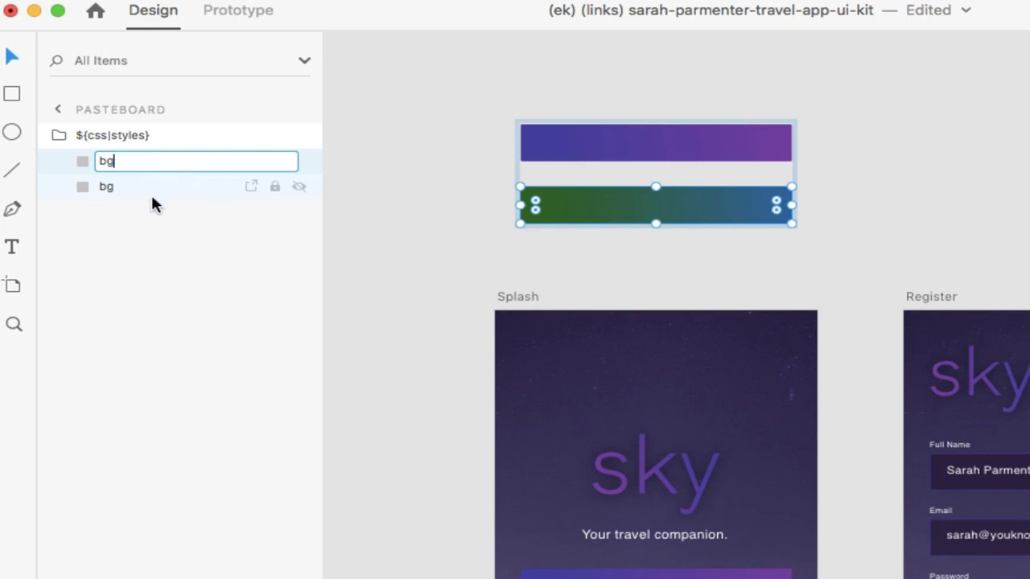
{"action": "left_click", "coordinate": [145, 192]}
{"action": "left_click", "coordinate": [106, 161]}
Step: Group the purple bg bar and name the group btn
{"action": "left_click", "coordinate": [123, 190]}
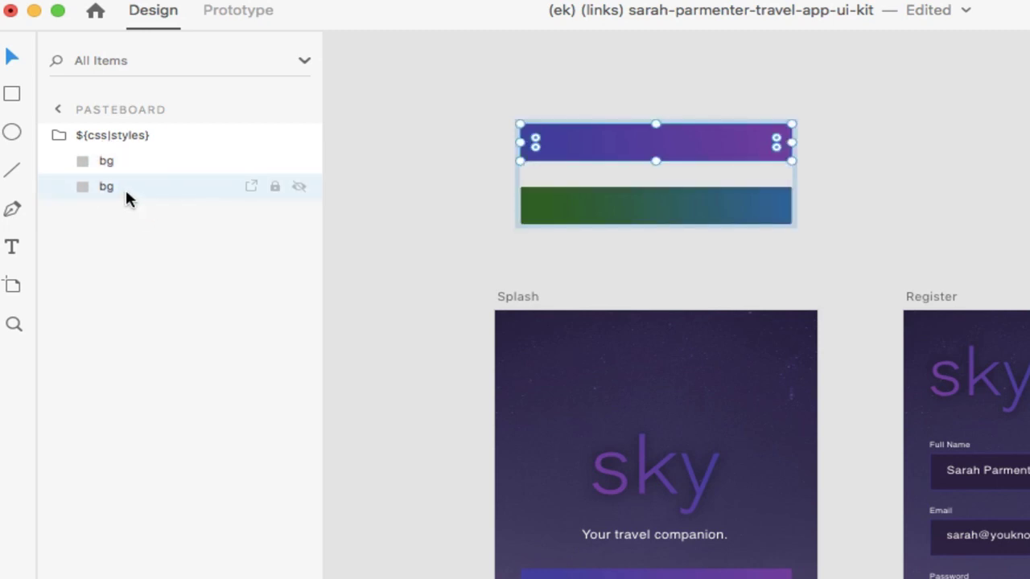
{"action": "key", "text": "super+g"}
{"action": "double_click", "coordinate": [121, 190]}
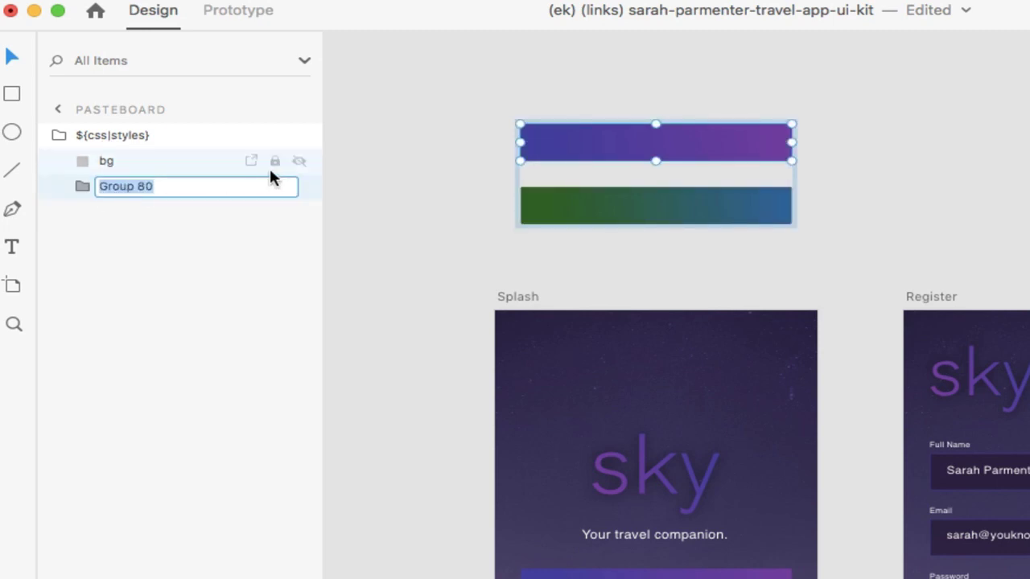
{"action": "type", "text": "btn"}
{"action": "key", "text": "Return"}
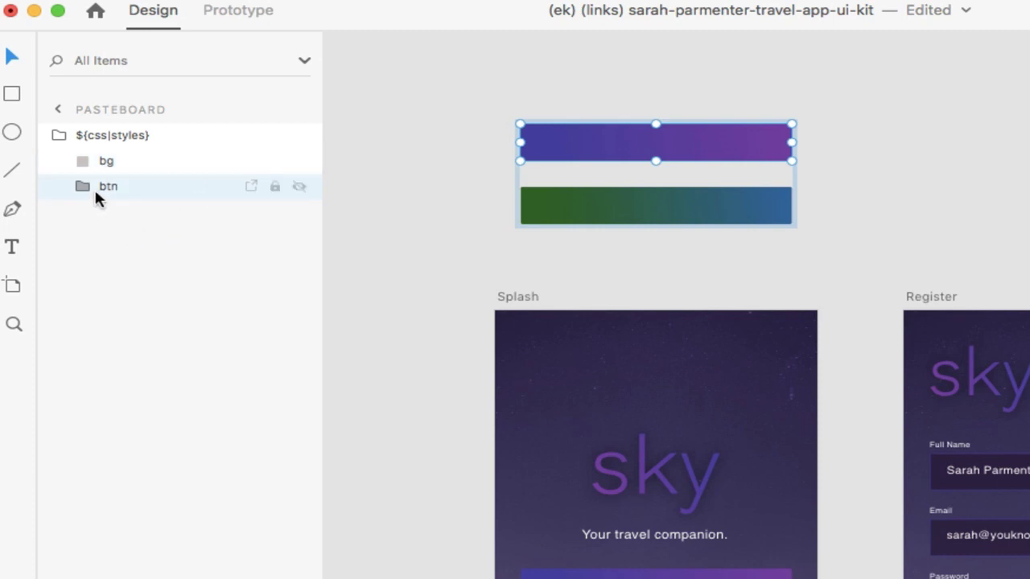
Step: Group the green bg bar, name the group btn:hover, and check both groups' contents
{"action": "double_click", "coordinate": [107, 162]}
{"action": "type", "text": "btn:hover"}
{"action": "key", "text": "Return"}
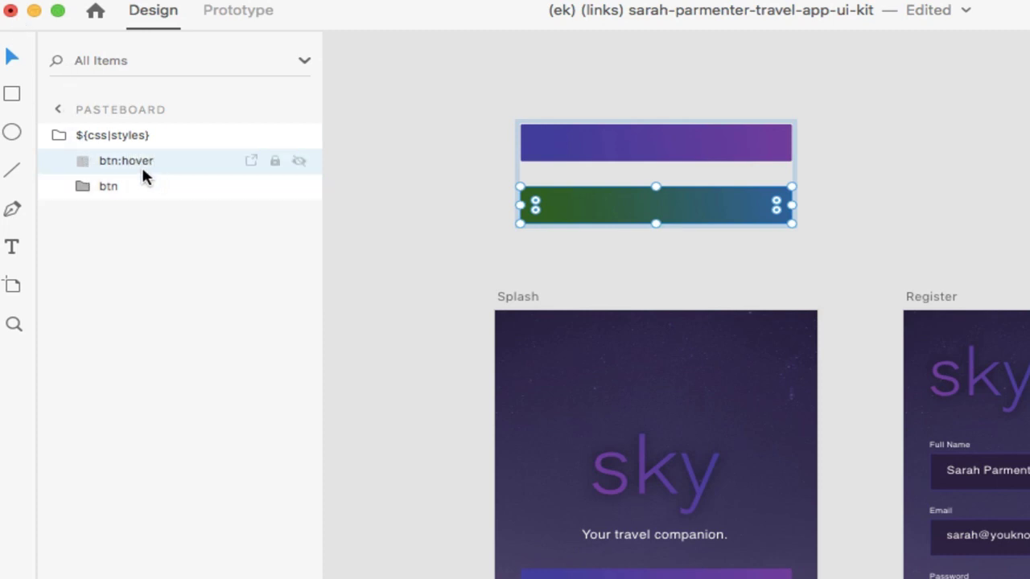
{"action": "key", "text": "super+z"}
{"action": "key", "text": "super+z"}
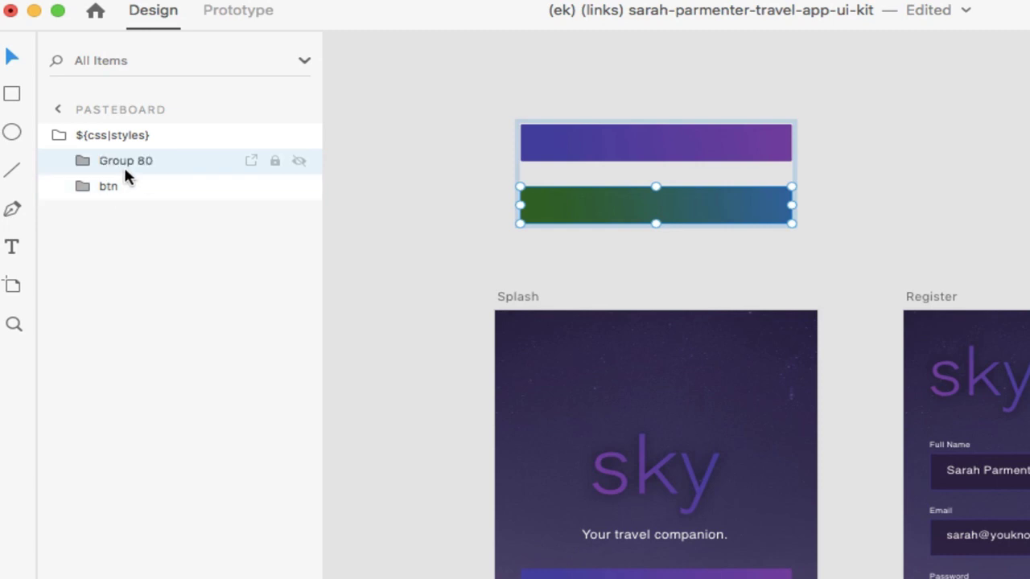
{"action": "double_click", "coordinate": [115, 161]}
{"action": "type", "text": "btn:hover"}
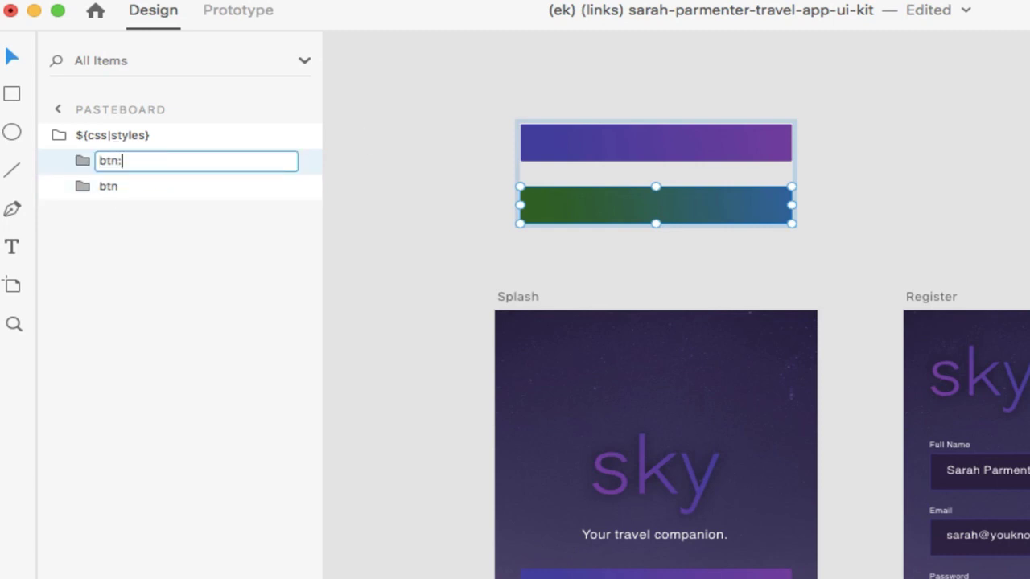
{"action": "key", "text": "Return"}
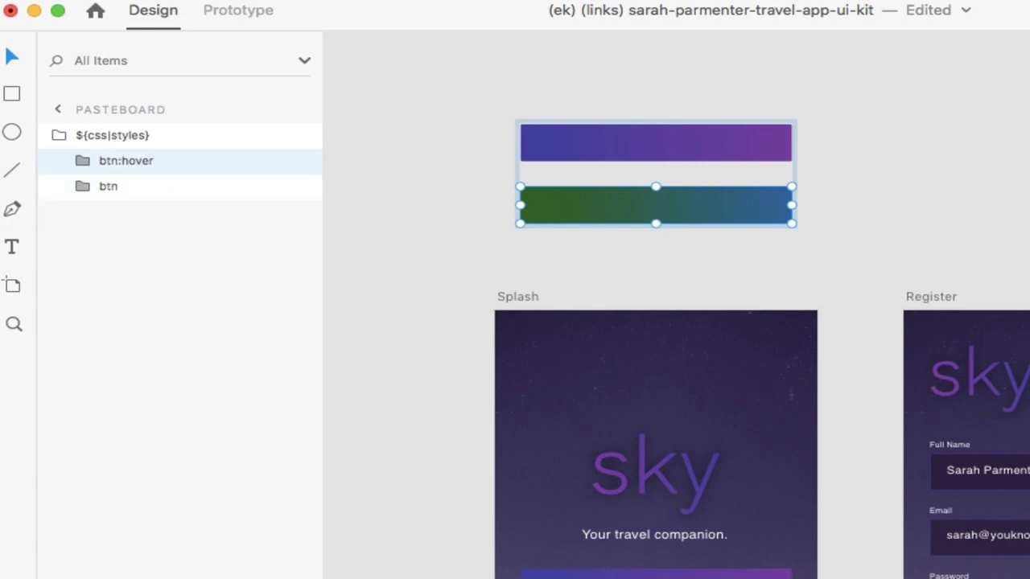
{"action": "left_click", "coordinate": [86, 178]}
{"action": "left_click", "coordinate": [86, 169]}
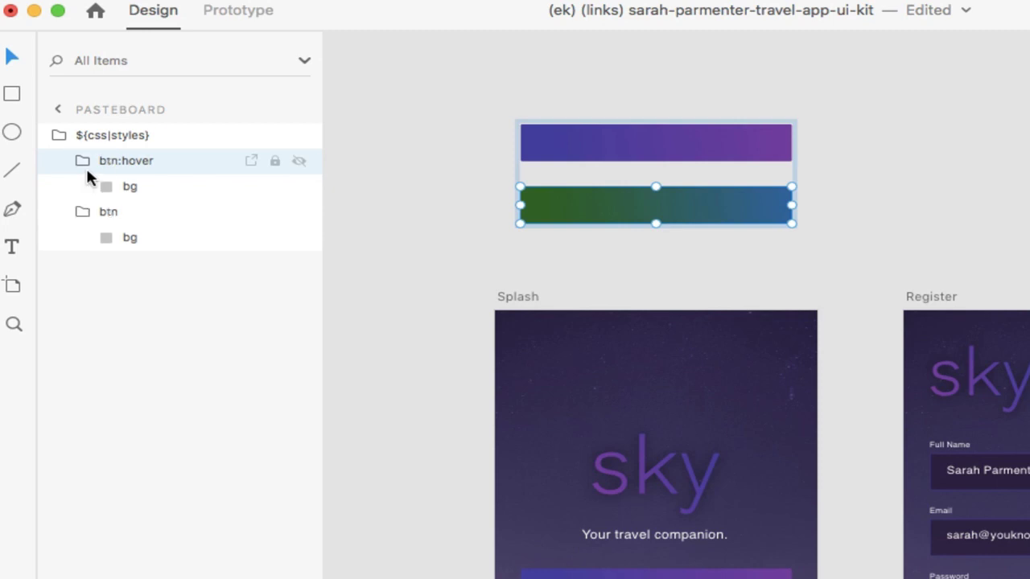
{"action": "left_click", "coordinate": [127, 238]}
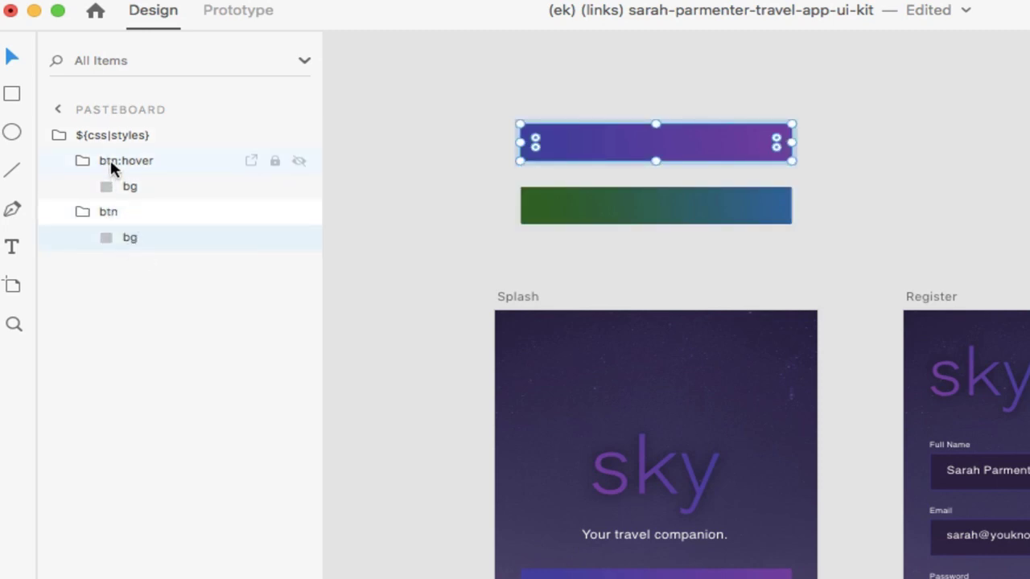
{"action": "left_click", "coordinate": [128, 186]}
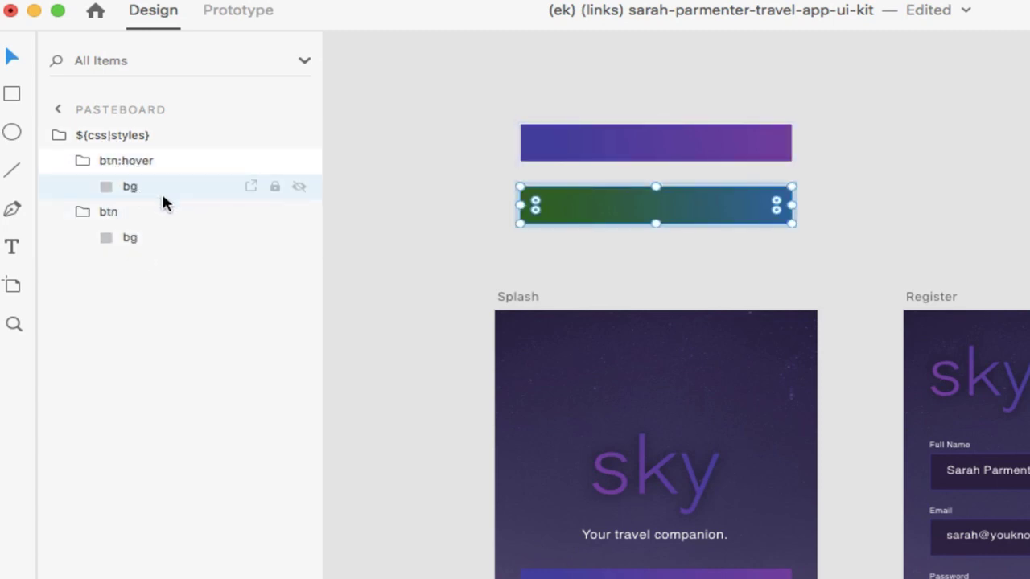
Step: Clear the selection and launch Plugins > Export Now > HTML5
{"action": "left_click", "coordinate": [664, 571]}
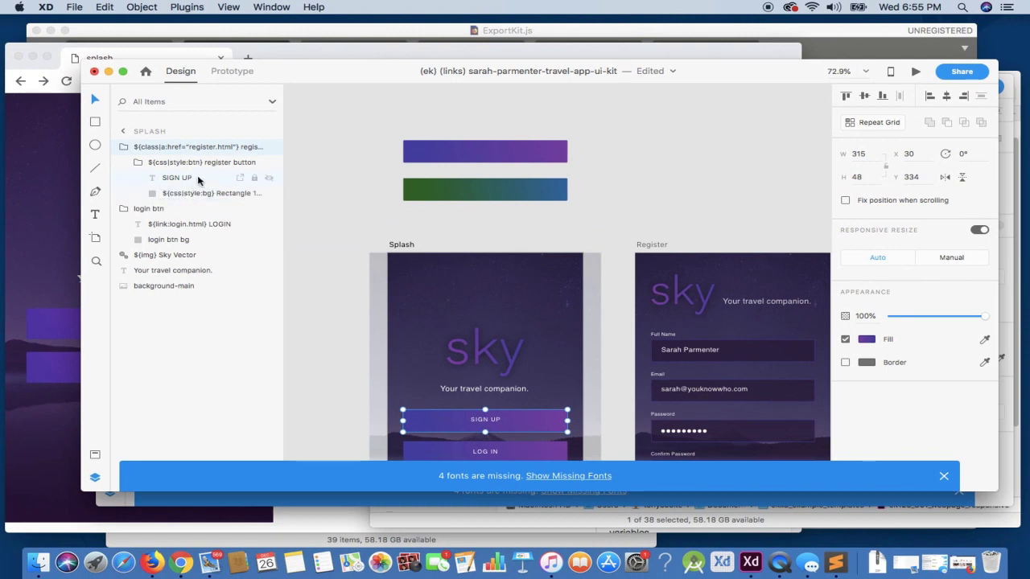
{"action": "left_click", "coordinate": [316, 156]}
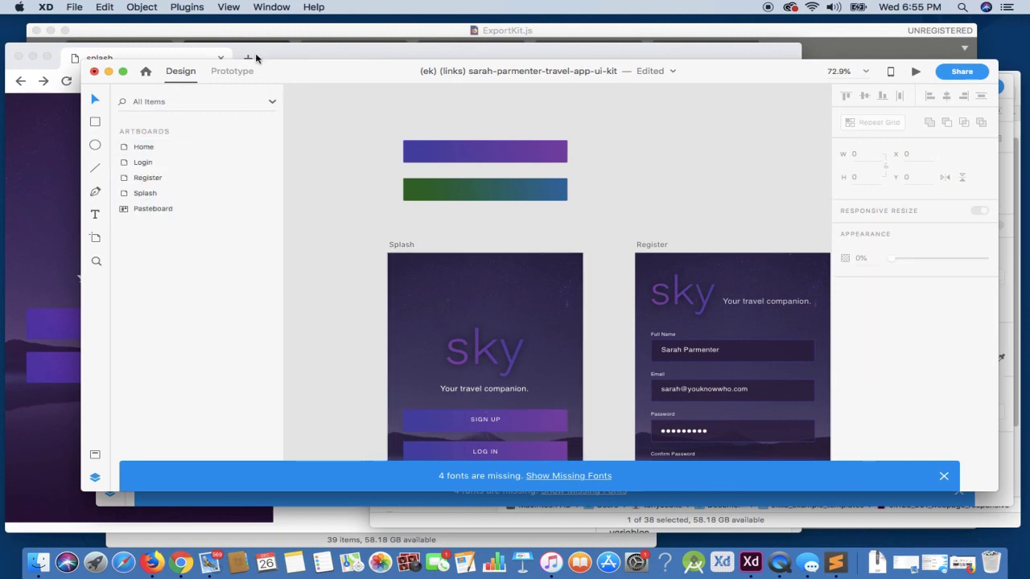
{"action": "left_click", "coordinate": [187, 6]}
{"action": "mouse_move", "coordinate": [227, 24]}
{"action": "left_click", "coordinate": [312, 30]}
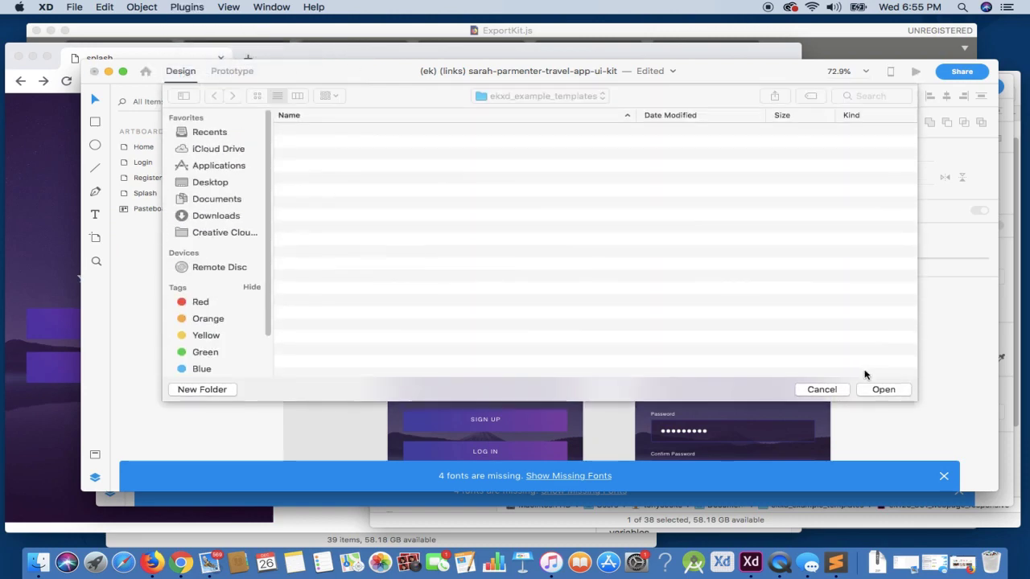
{"action": "left_click", "coordinate": [878, 389]}
{"action": "left_click", "coordinate": [927, 522]}
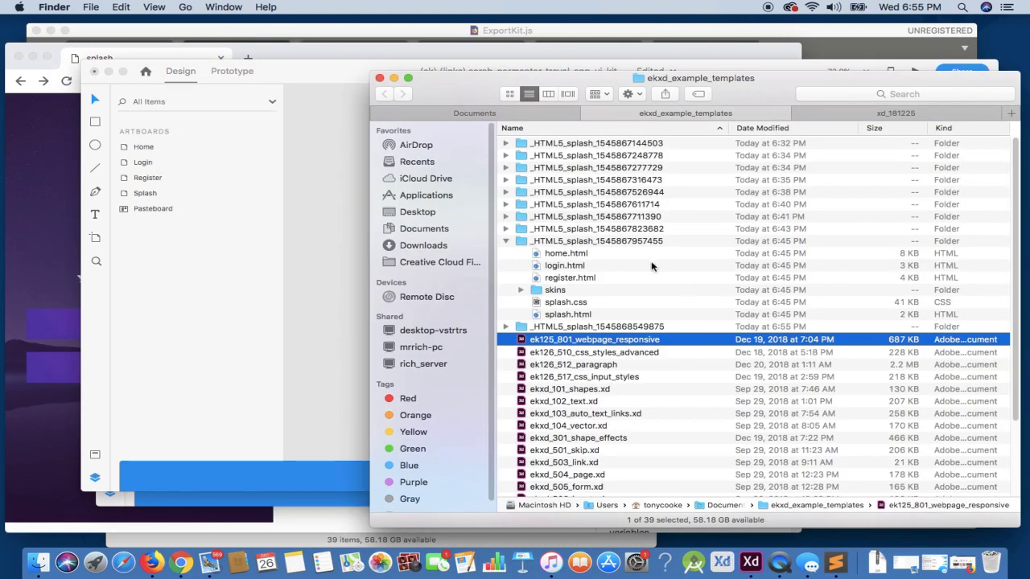
{"action": "left_click", "coordinate": [504, 254]}
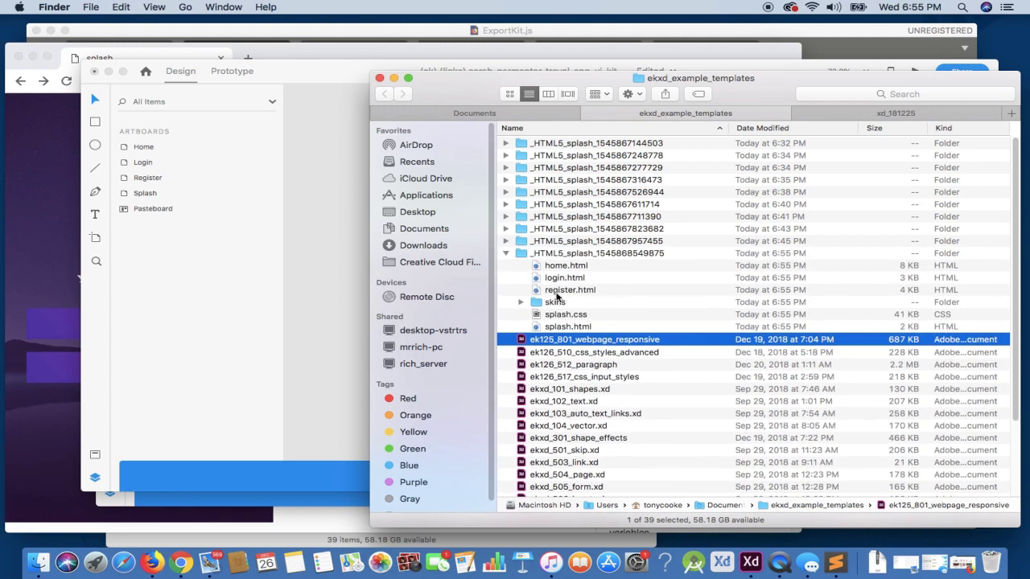
{"action": "left_click_drag", "start_coordinate": [563, 325], "coordinate": [8, 289]}
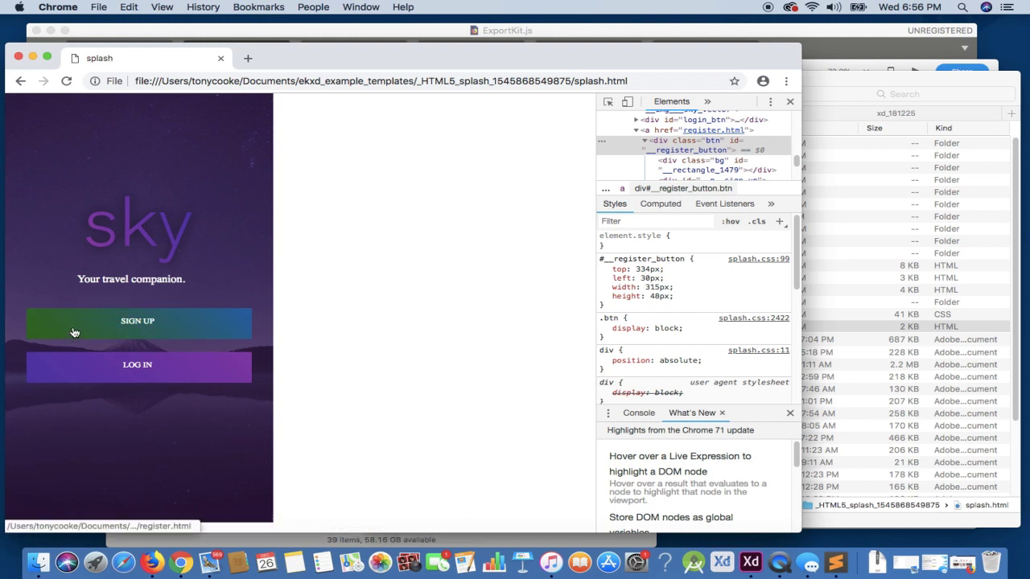
Step: Check that SIGN UP opens register.html, return to splash.html, and close the developer tools
{"action": "left_click", "coordinate": [102, 327]}
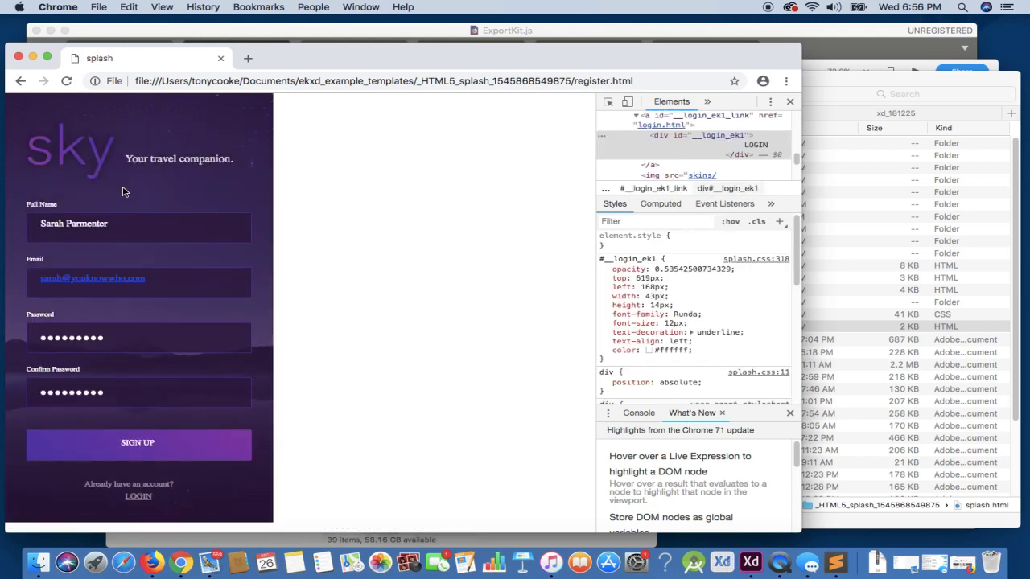
{"action": "left_click", "coordinate": [21, 82]}
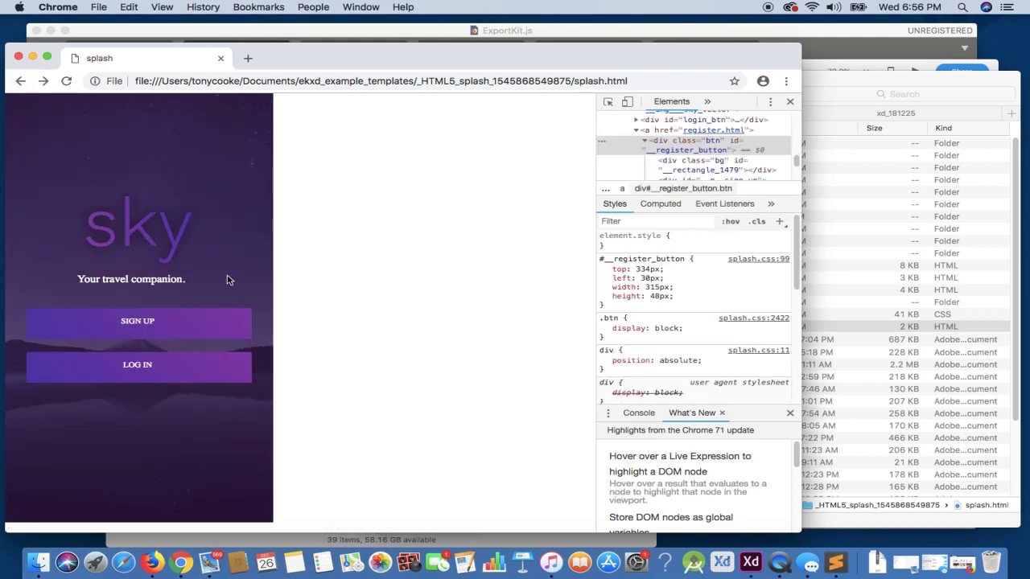
{"action": "left_click", "coordinate": [792, 104]}
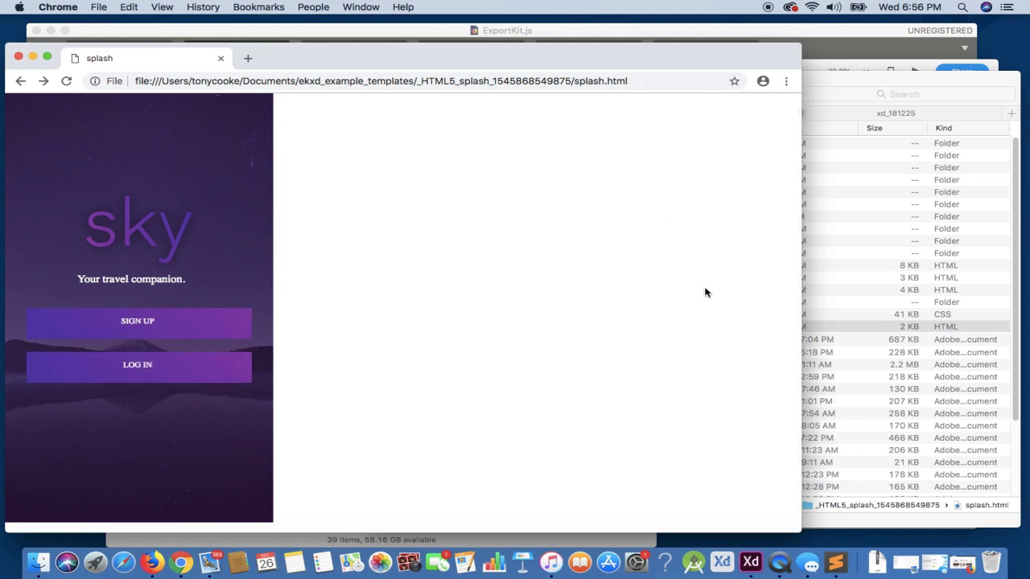